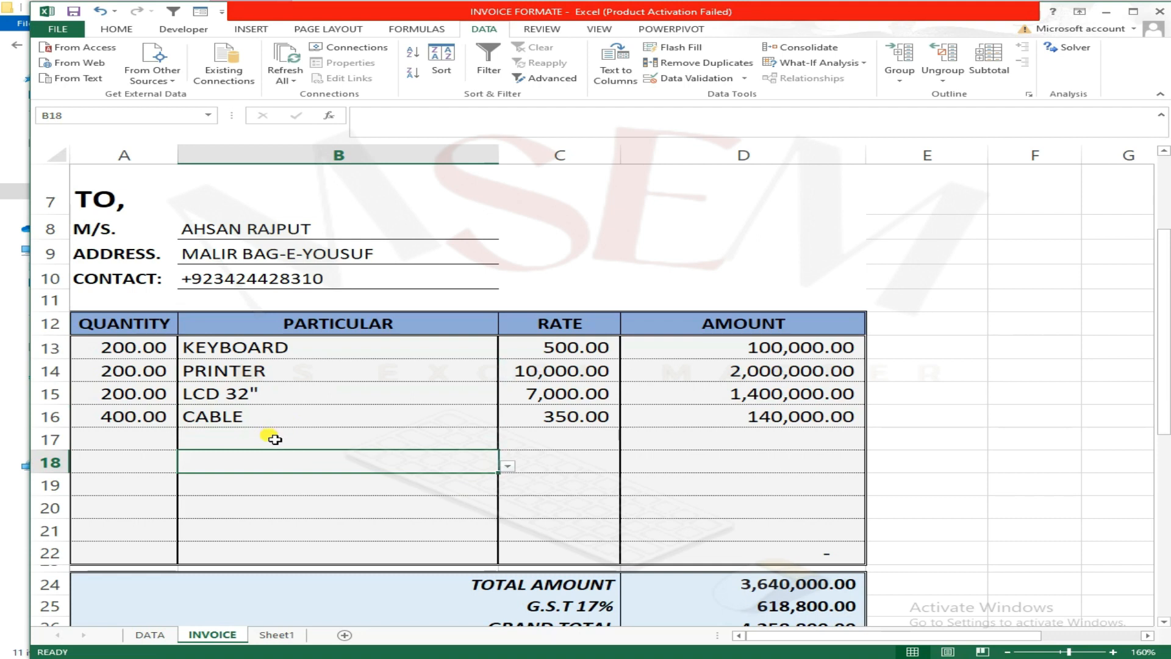
Clear the existing quantities and item names from A13:B16 of the invoice table.
{"action": "scroll", "coordinate": [256, 275], "scroll_direction": "up", "scroll_amount": 2}
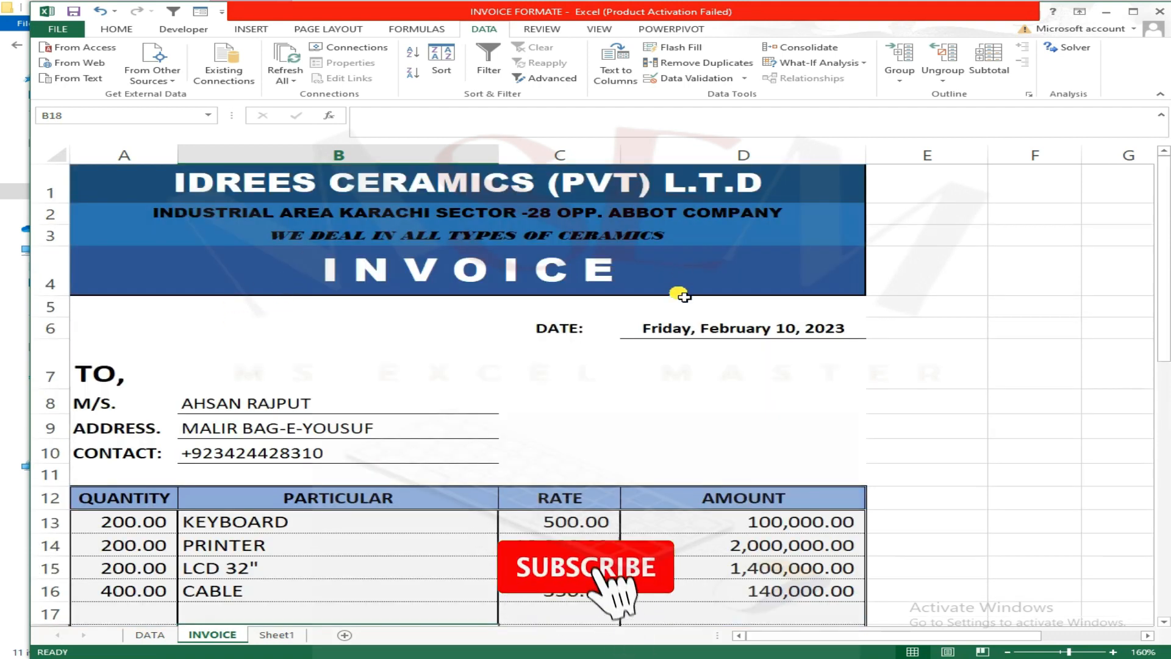
{"action": "scroll", "coordinate": [641, 449], "scroll_direction": "down", "scroll_amount": 5}
{"action": "scroll", "coordinate": [465, 449], "scroll_direction": "up", "scroll_amount": 5}
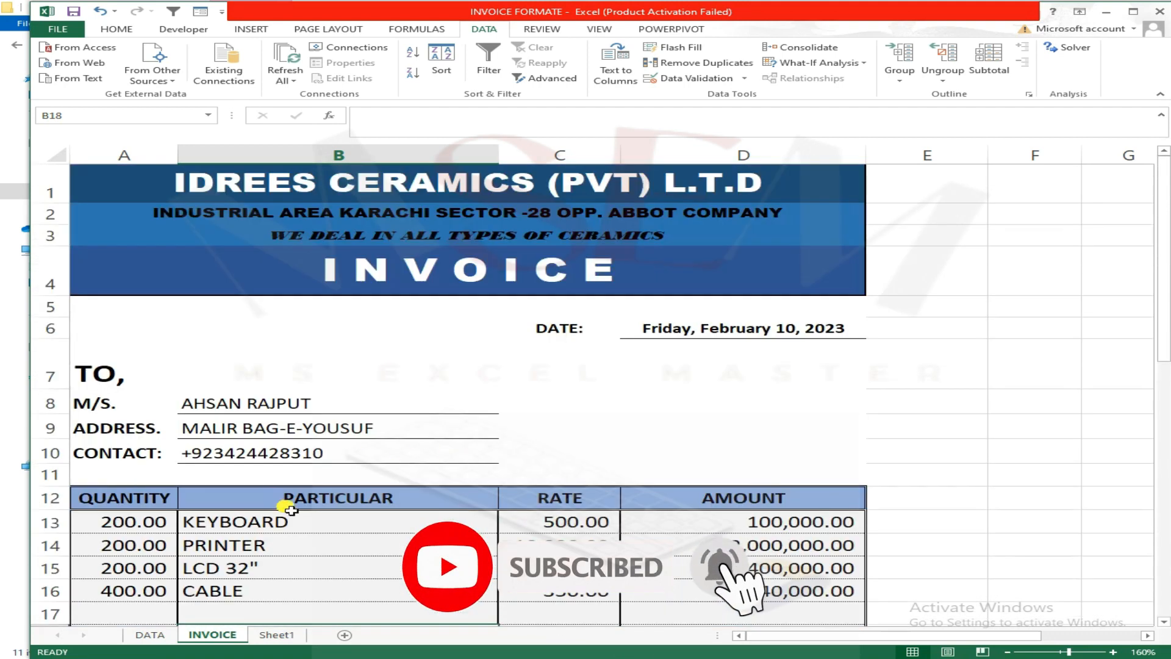
{"action": "scroll", "coordinate": [292, 510], "scroll_direction": "down", "scroll_amount": 2}
{"action": "left_click_drag", "start_coordinate": [282, 352], "coordinate": [150, 427]}
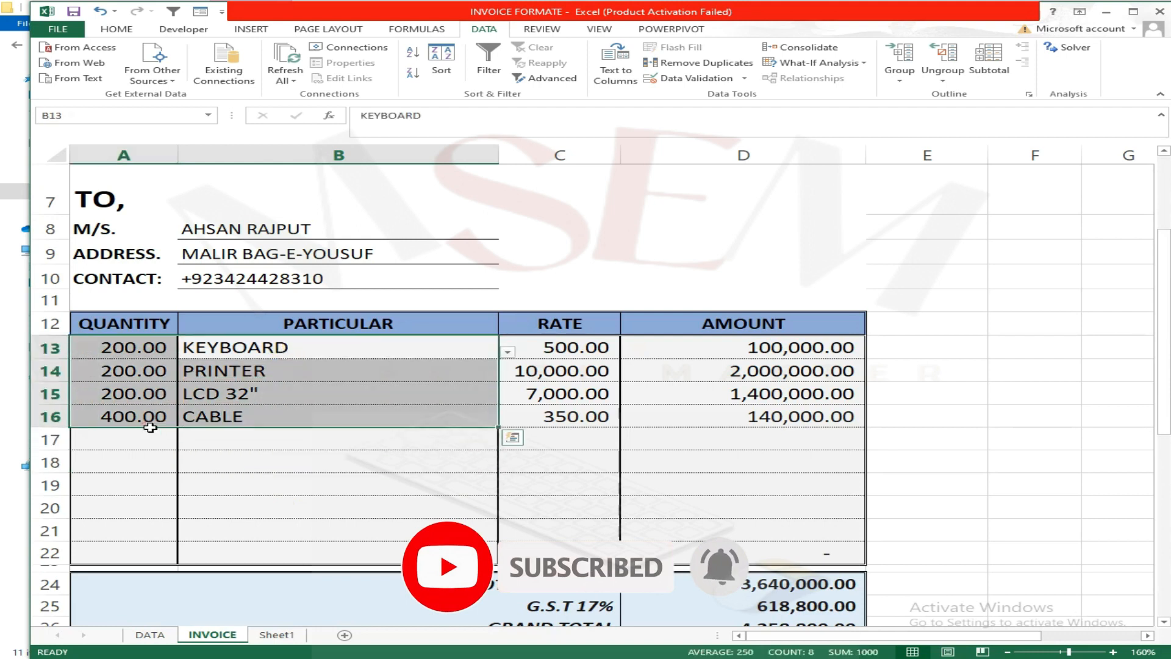
{"action": "key", "text": "Delete"}
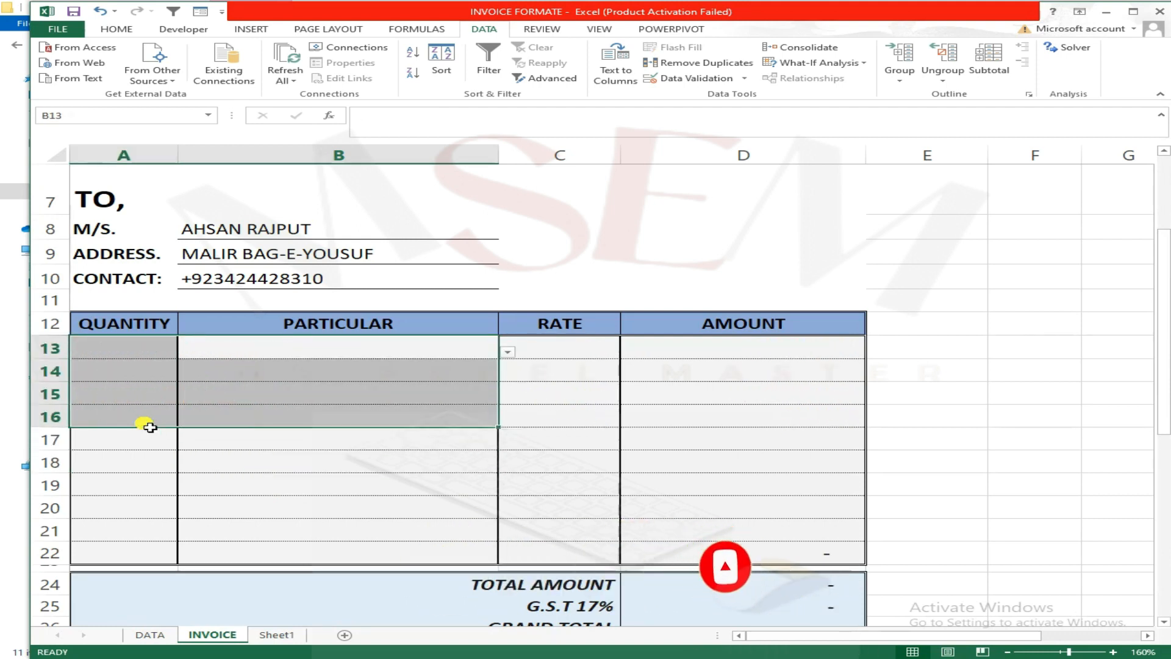
{"action": "left_click", "coordinate": [161, 459]}
Choose KEYBOARD from the item list in B13 and enter a quantity of 200 for it.
{"action": "left_click", "coordinate": [379, 346]}
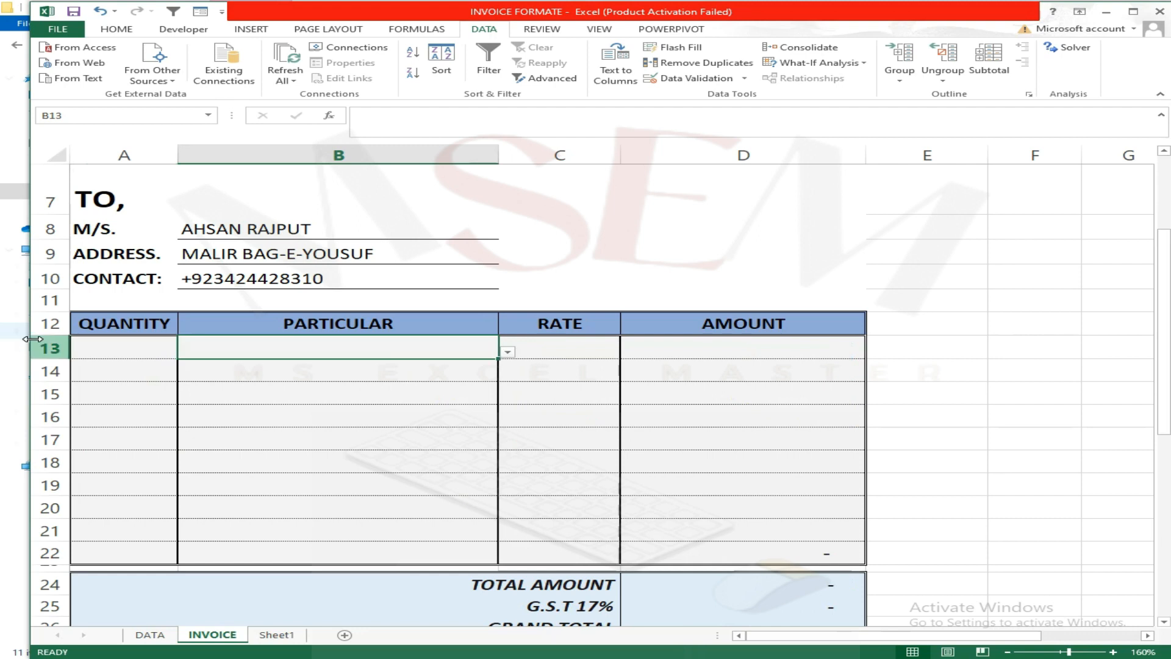
{"action": "left_click", "coordinate": [508, 352]}
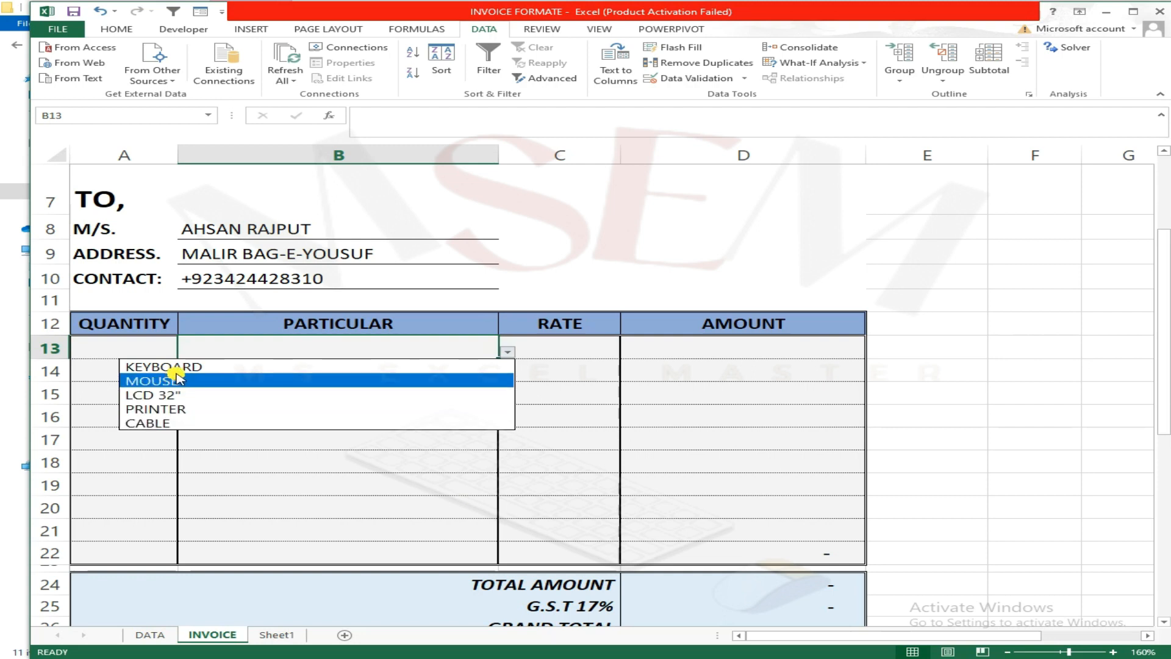
{"action": "left_click", "coordinate": [197, 368]}
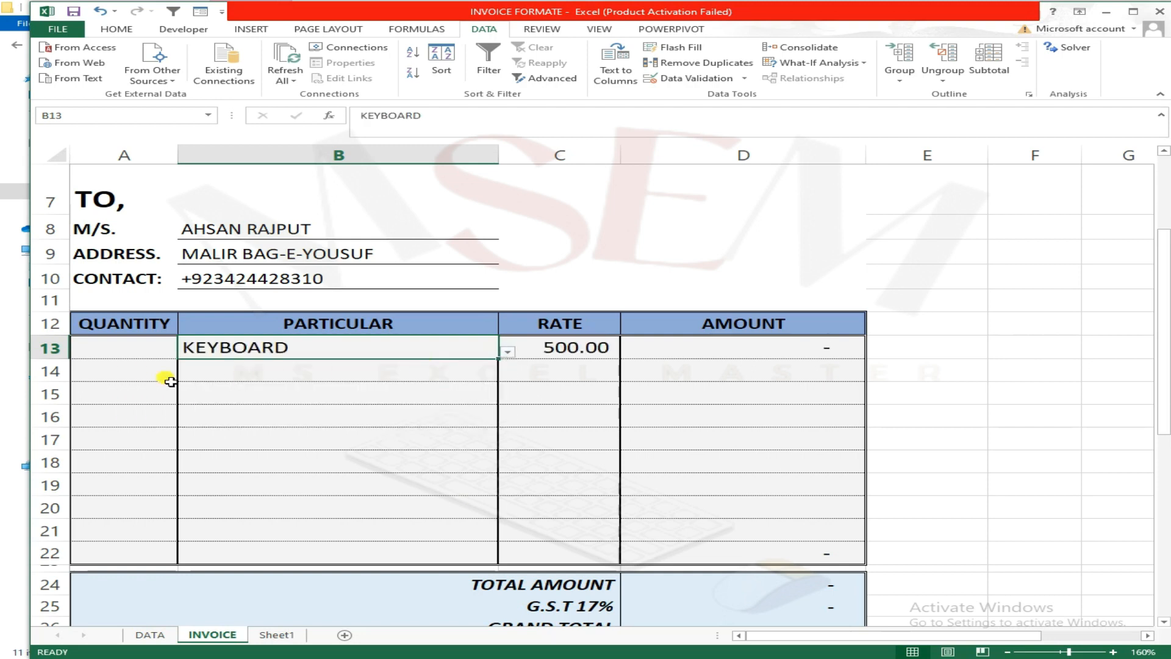
{"action": "left_click", "coordinate": [130, 357]}
{"action": "type", "text": "200"}
{"action": "key", "text": "Return"}
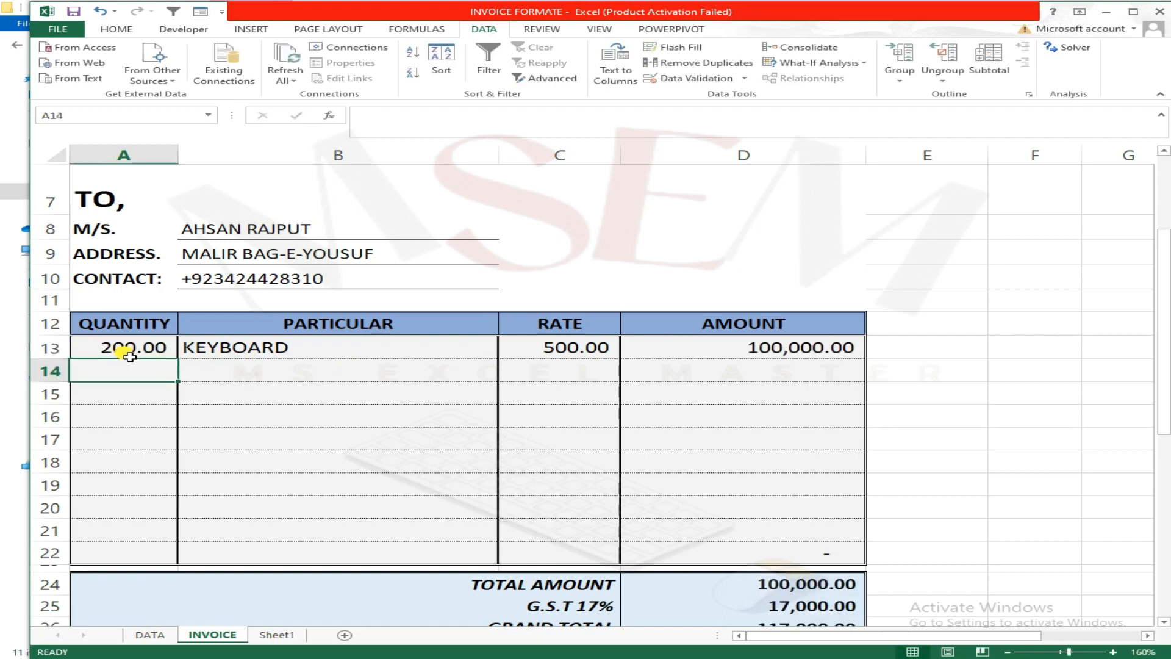
Choose MOUSE from the item list in B14 and enter a quantity of 200 for it.
{"action": "left_click", "coordinate": [495, 373]}
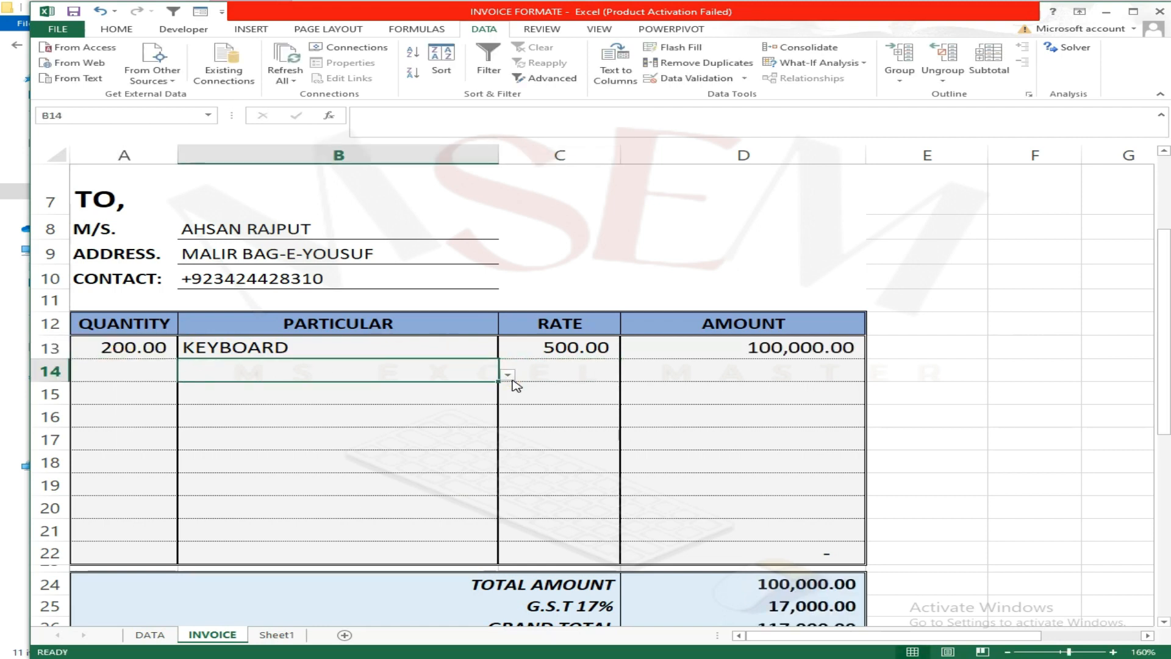
{"action": "left_click", "coordinate": [508, 375]}
{"action": "left_click", "coordinate": [201, 404]}
{"action": "left_click", "coordinate": [126, 380]}
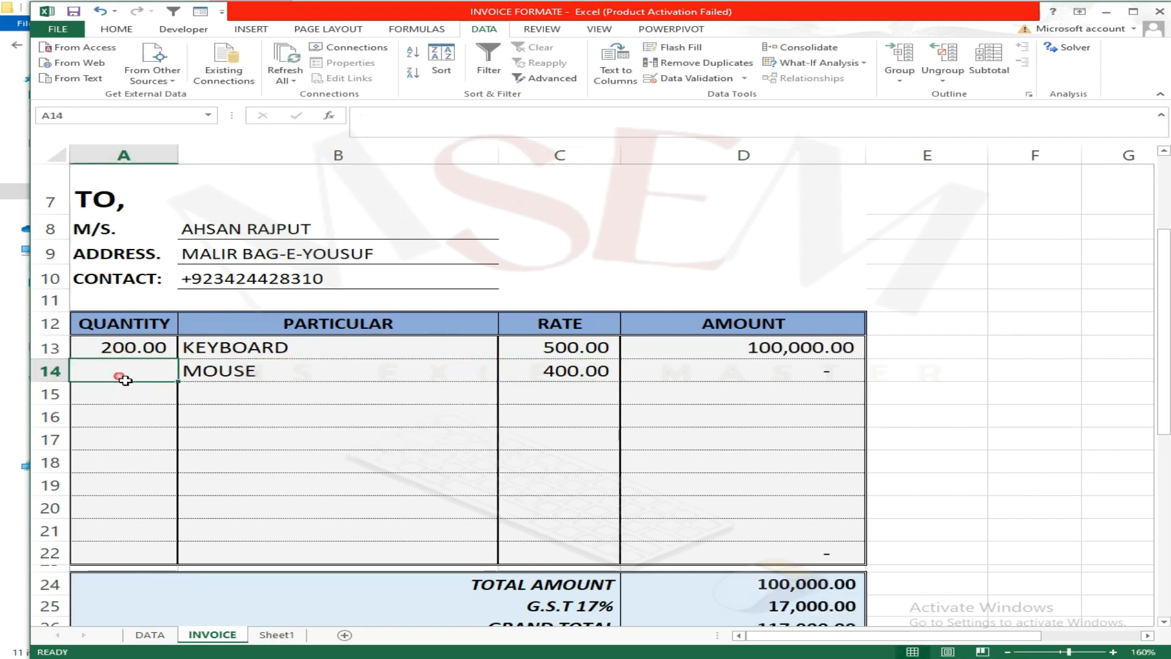
{"action": "type", "text": "200"}
{"action": "key", "text": "Return"}
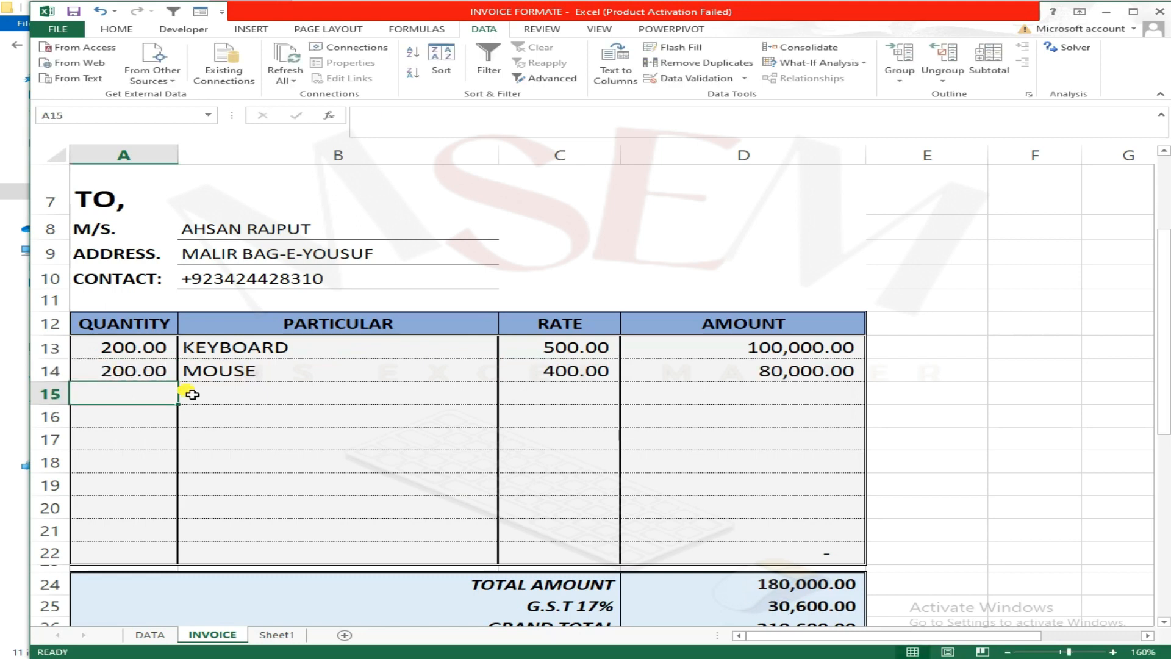
Examine the formulas behind the invoice's rate, amount and amount-in-words cells, along with the totals and the filled item rows.
{"action": "left_click", "coordinate": [613, 415]}
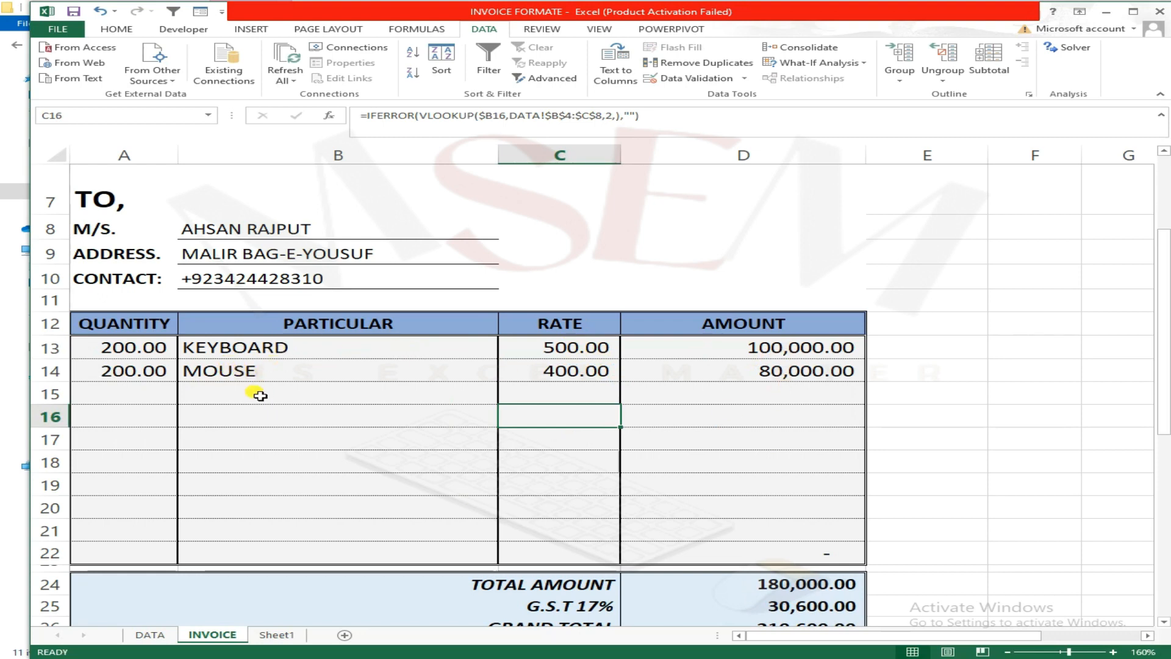
{"action": "scroll", "coordinate": [268, 391], "scroll_direction": "down", "scroll_amount": 2}
{"action": "scroll", "coordinate": [256, 342], "scroll_direction": "up", "scroll_amount": 2}
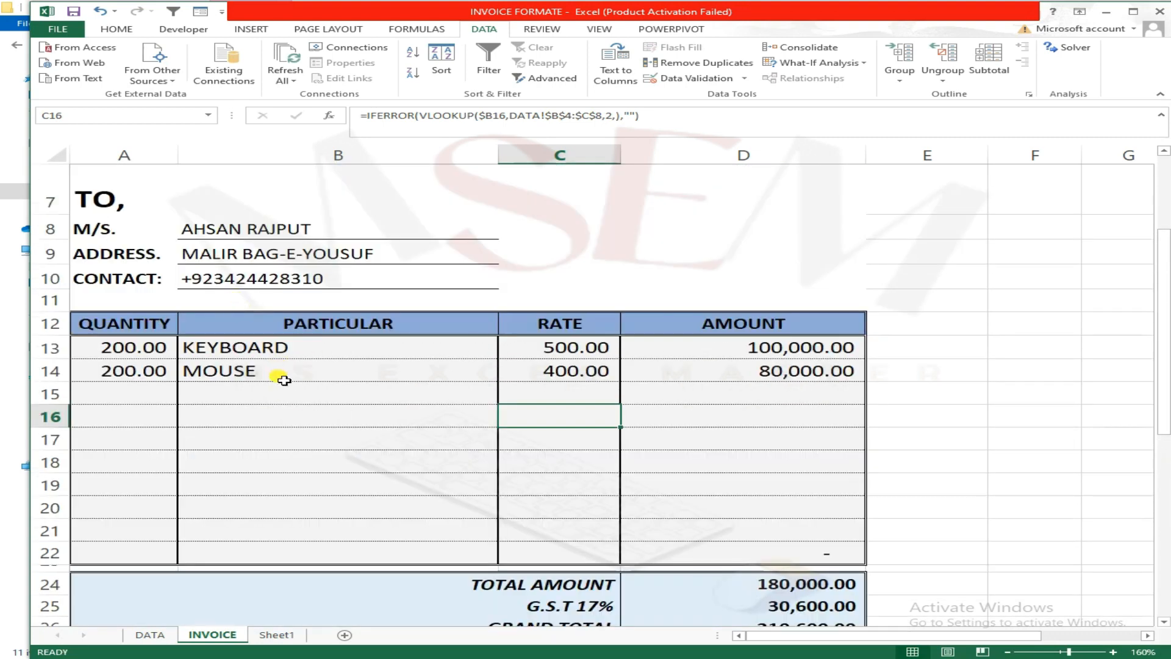
{"action": "scroll", "coordinate": [368, 454], "scroll_direction": "down", "scroll_amount": 2}
{"action": "scroll", "coordinate": [591, 236], "scroll_direction": "up", "scroll_amount": 1}
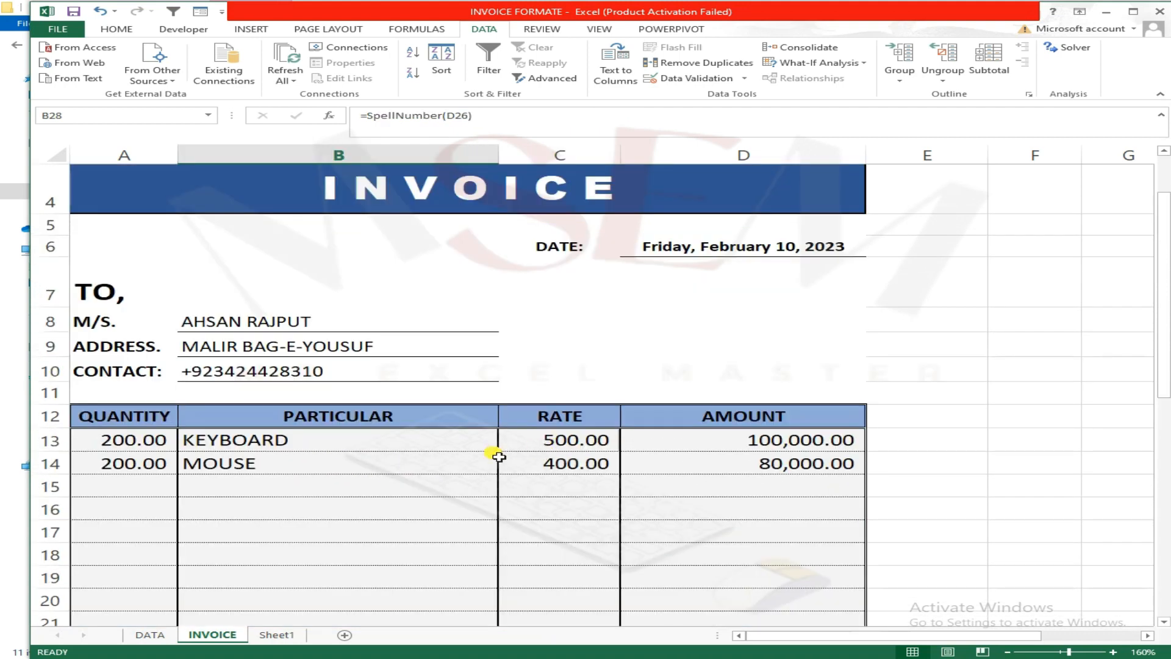
{"action": "left_click", "coordinate": [497, 458]}
{"action": "left_click", "coordinate": [553, 439]}
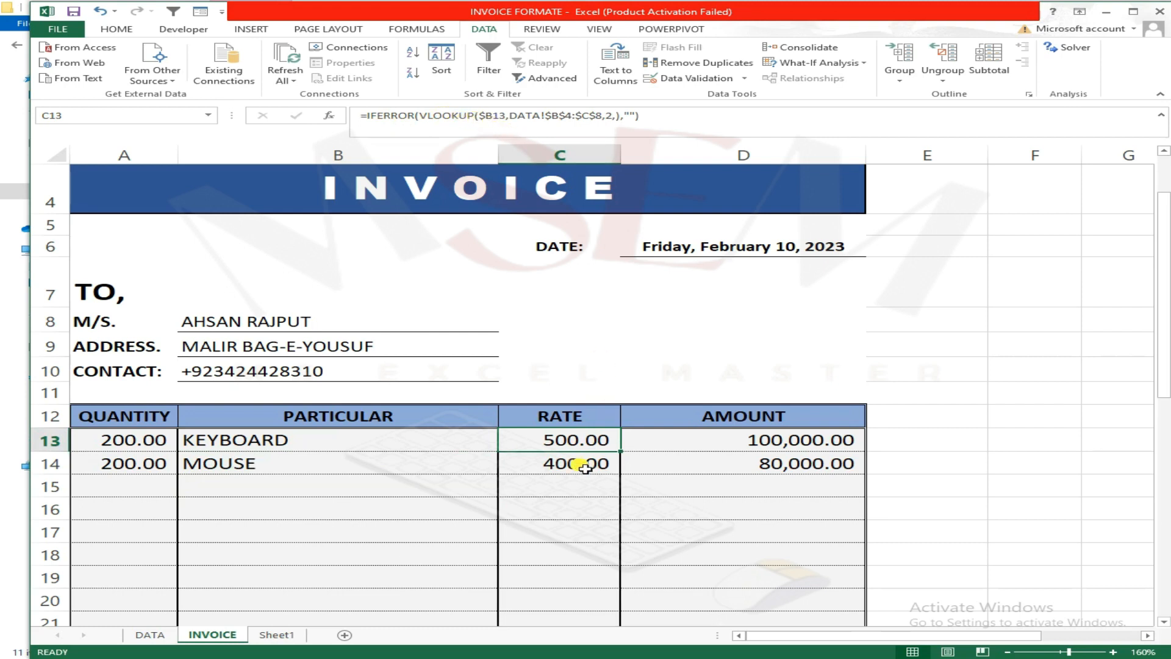
{"action": "left_click", "coordinate": [679, 491]}
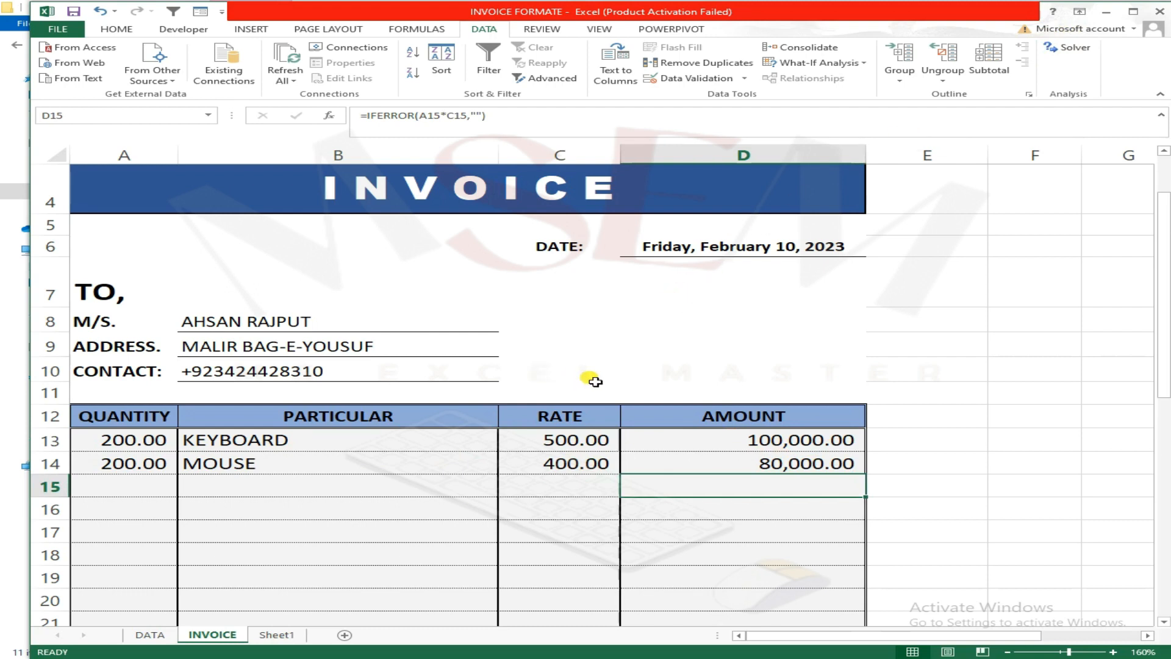
{"action": "scroll", "coordinate": [586, 415], "scroll_direction": "down", "scroll_amount": 1}
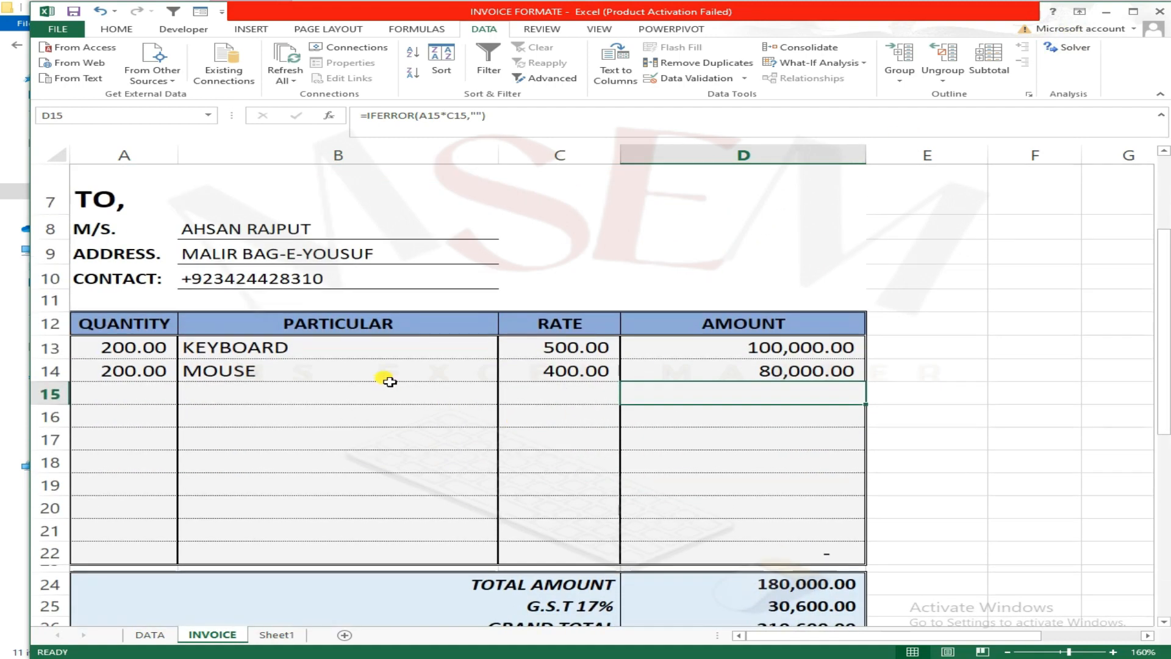
{"action": "scroll", "coordinate": [356, 393], "scroll_direction": "down", "scroll_amount": 2}
{"action": "left_click", "coordinate": [253, 506]}
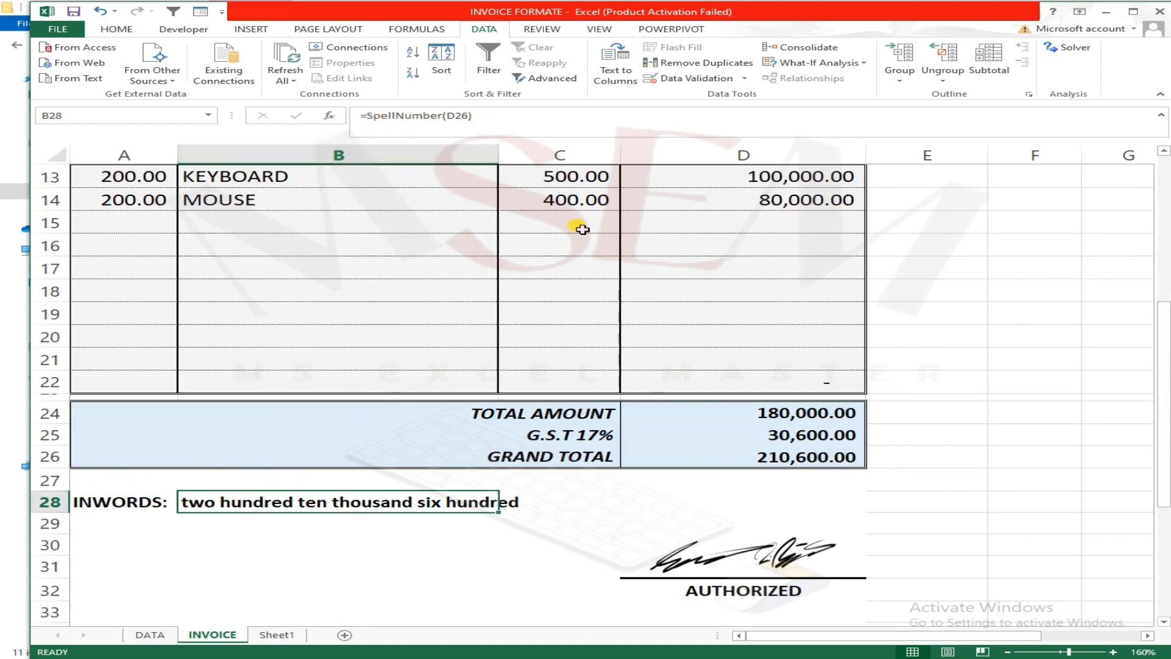
{"action": "left_click", "coordinate": [135, 203]}
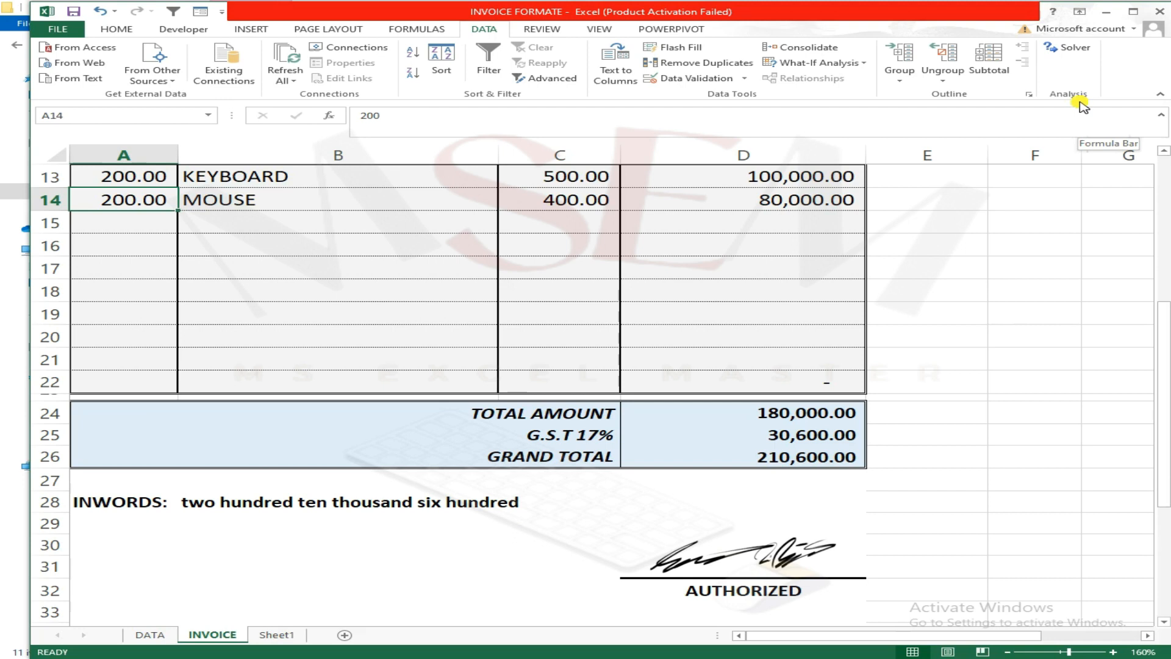
{"action": "scroll", "coordinate": [614, 397], "scroll_direction": "up", "scroll_amount": 2}
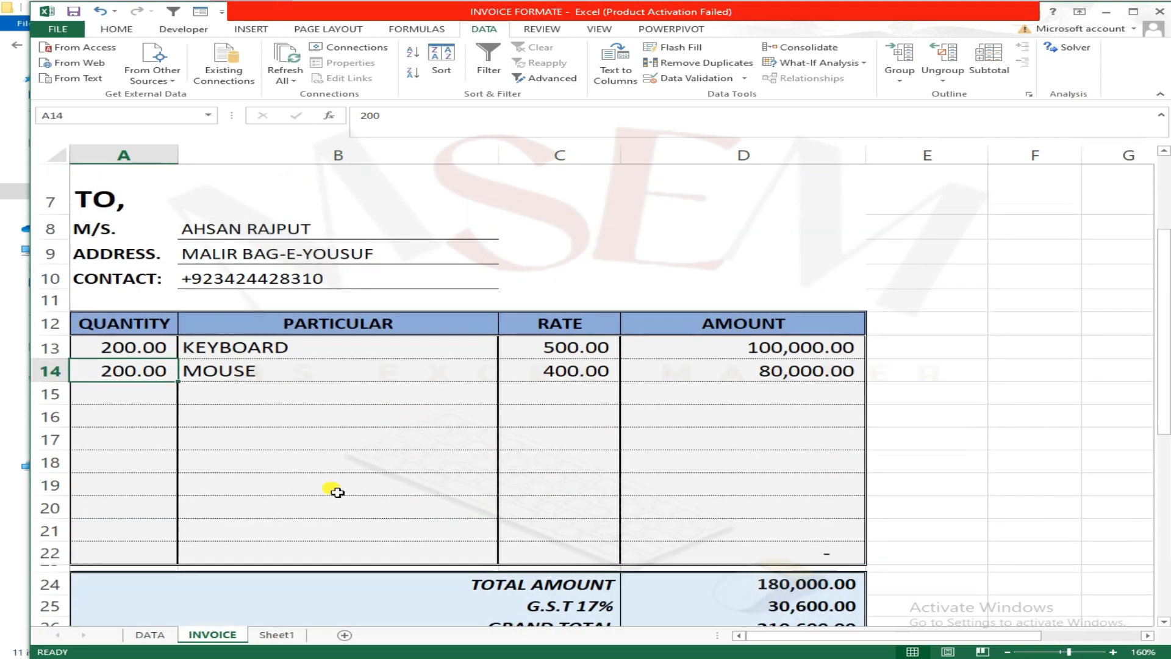
{"action": "left_click", "coordinate": [427, 366]}
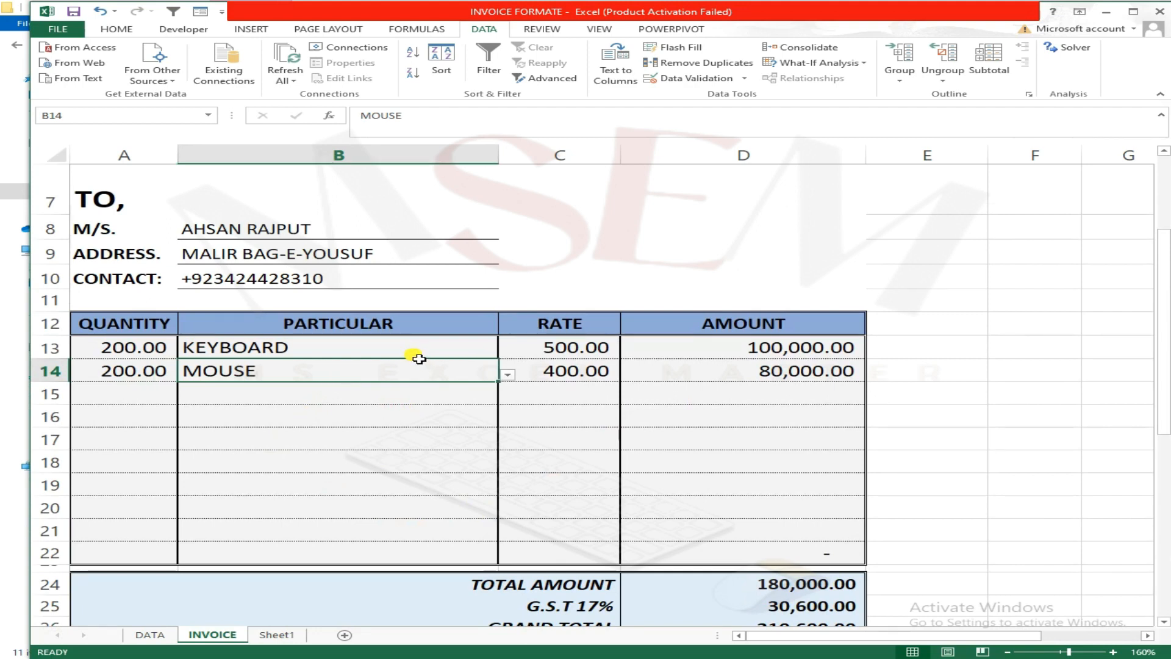
{"action": "left_click", "coordinate": [420, 358]}
{"action": "left_click", "coordinate": [419, 359]}
Choose PRINTER from the item list in B15 and enter a quantity of 500 for it.
{"action": "left_click", "coordinate": [389, 394]}
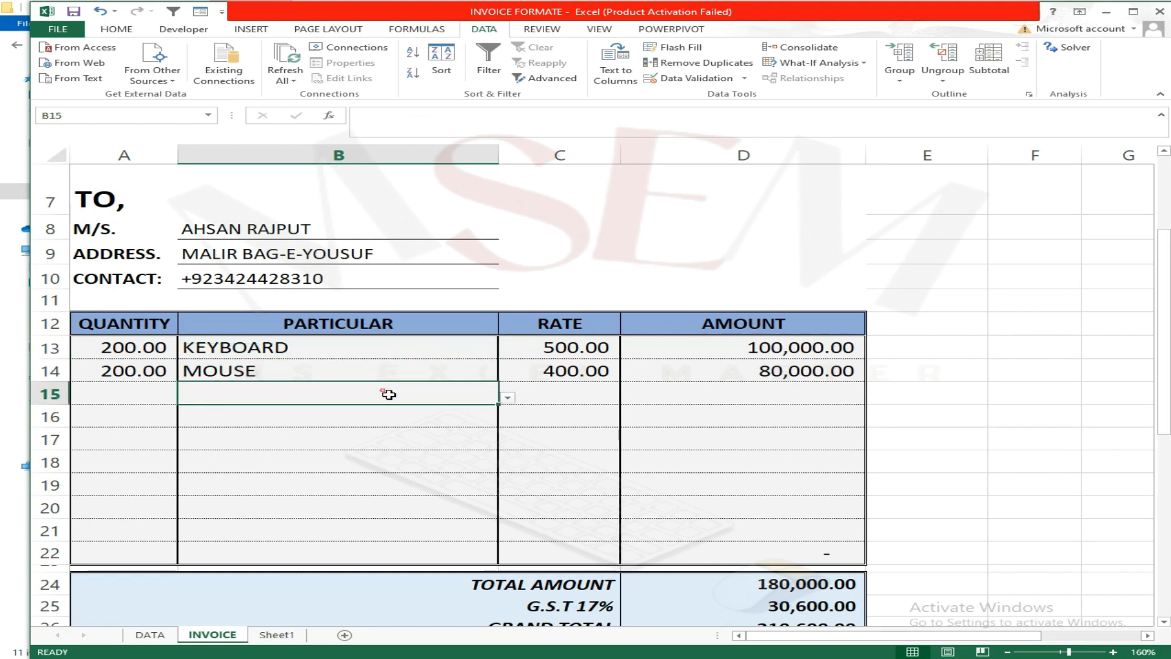
{"action": "left_click", "coordinate": [509, 397]}
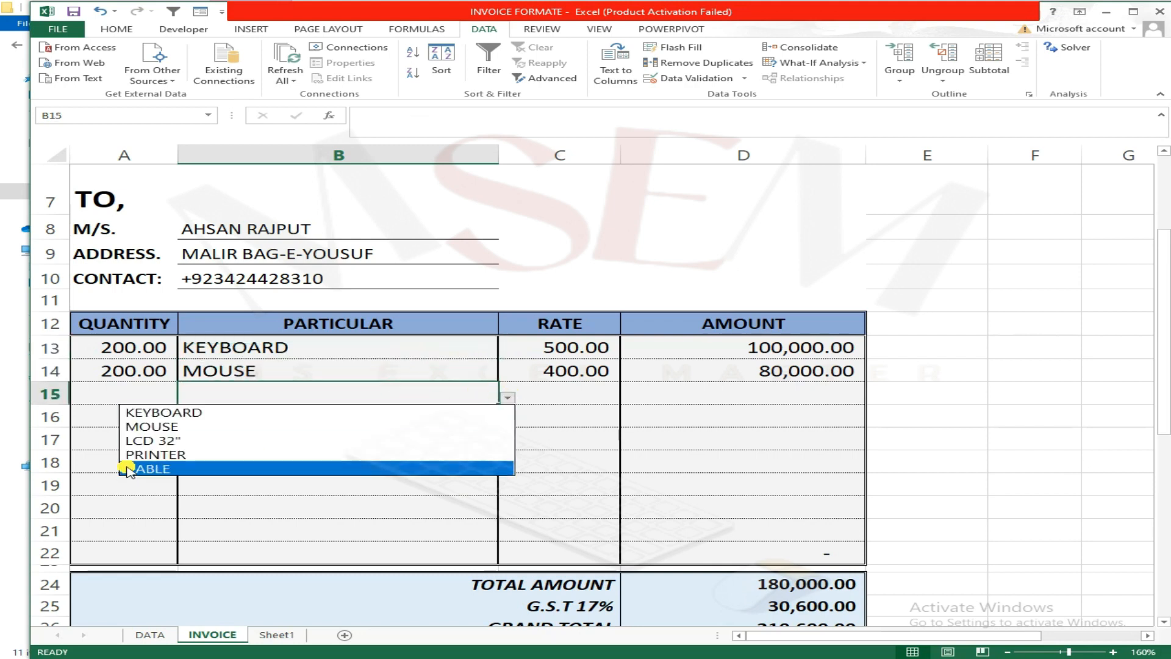
{"action": "left_click", "coordinate": [159, 452]}
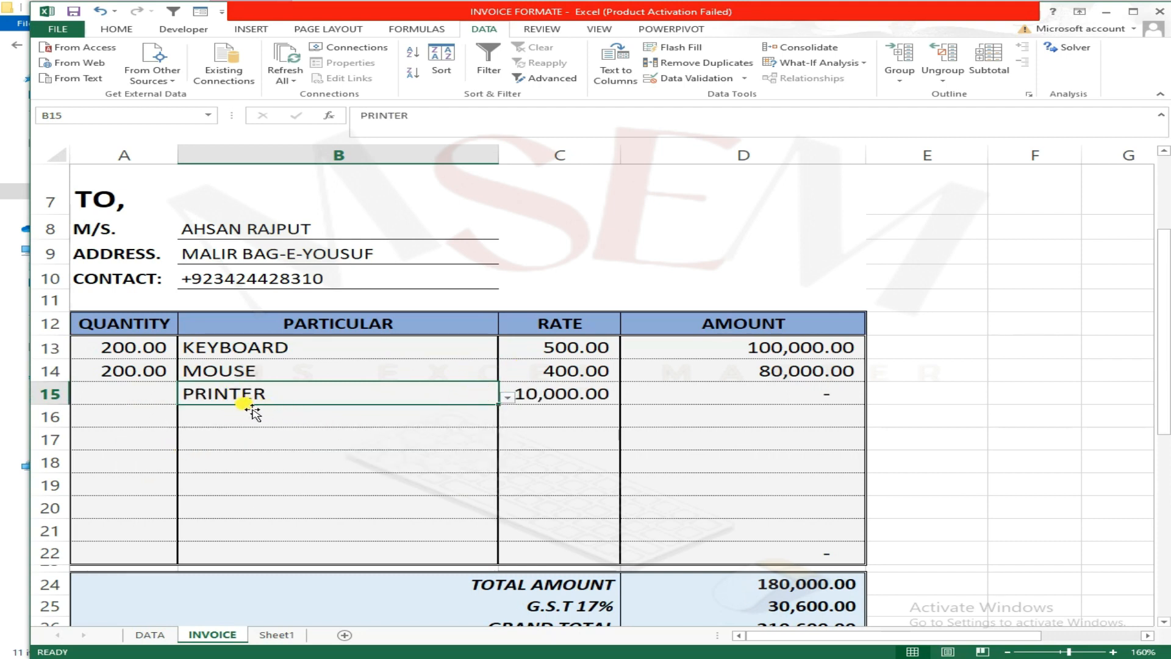
{"action": "left_click", "coordinate": [165, 401]}
{"action": "type", "text": "500"}
{"action": "key", "text": "ctrl+Return"}
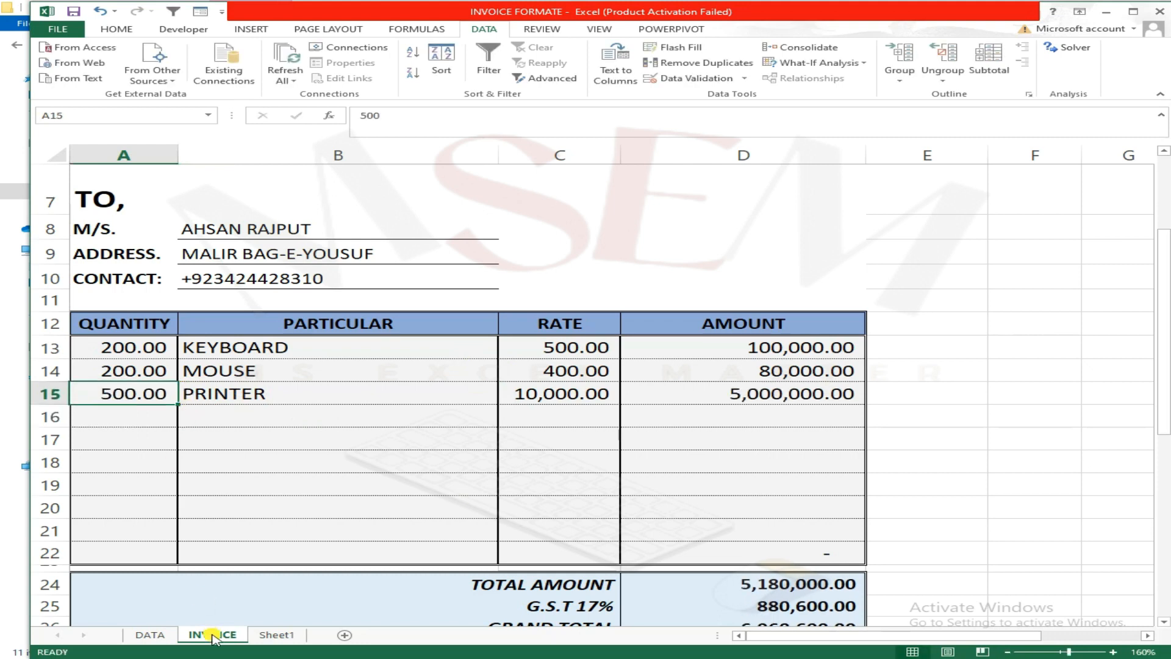
Review the item names in B4:B8 of the database table on the DATA sheet.
{"action": "left_click", "coordinate": [149, 634]}
{"action": "left_click", "coordinate": [286, 388]}
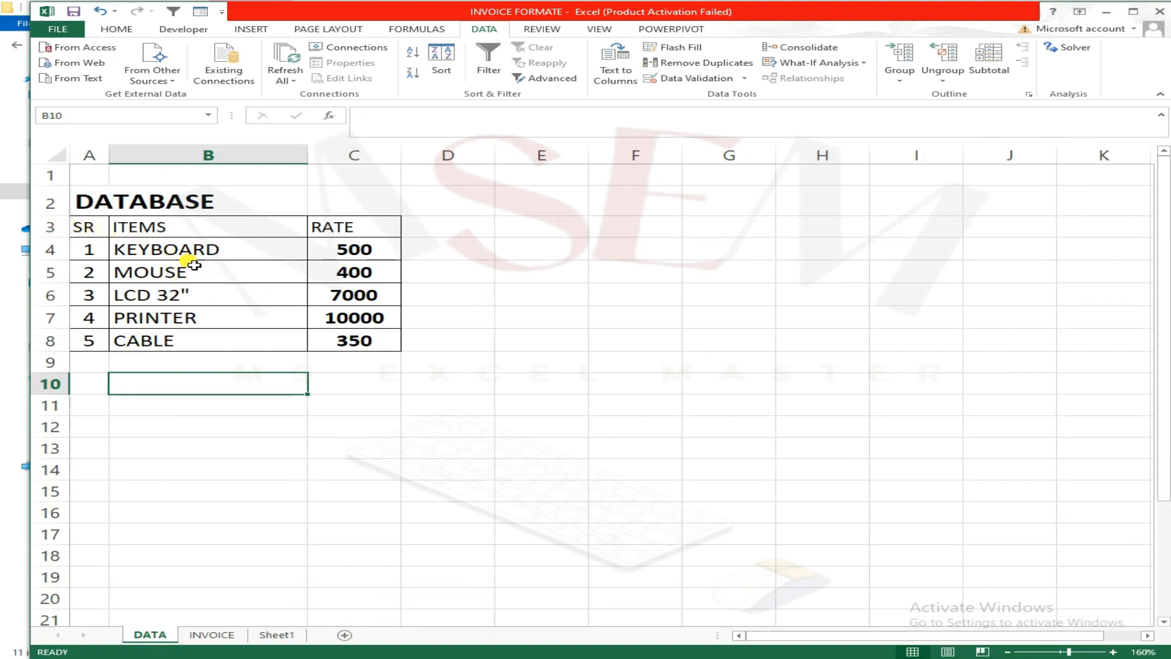
{"action": "left_click", "coordinate": [210, 396]}
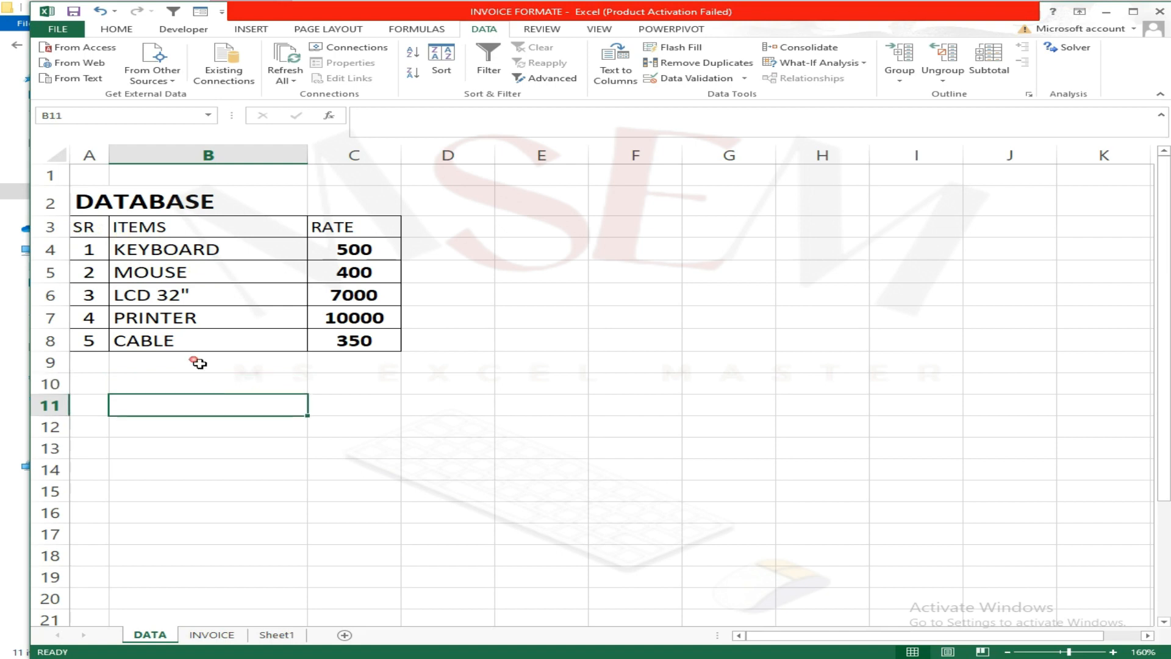
{"action": "left_click_drag", "start_coordinate": [165, 251], "coordinate": [173, 350]}
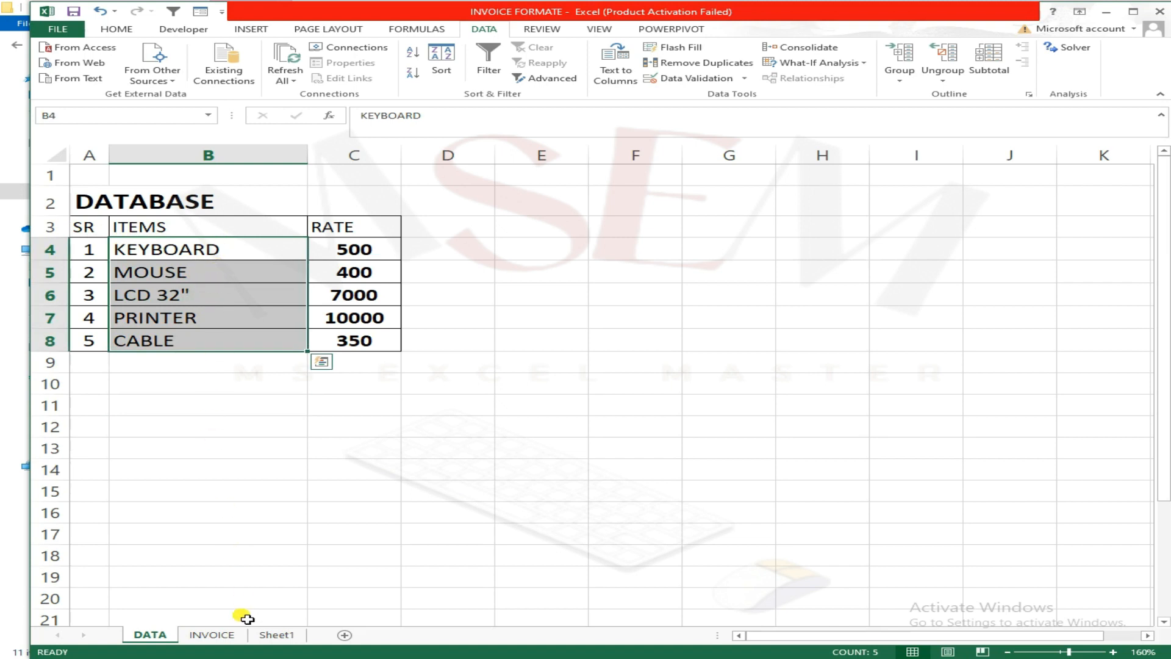
Clear the PARTICULAR entries in B13:B22 on the INVOICE sheet and check the drop-down list in B13.
{"action": "left_click", "coordinate": [216, 636]}
{"action": "left_click_drag", "start_coordinate": [355, 350], "coordinate": [335, 549]}
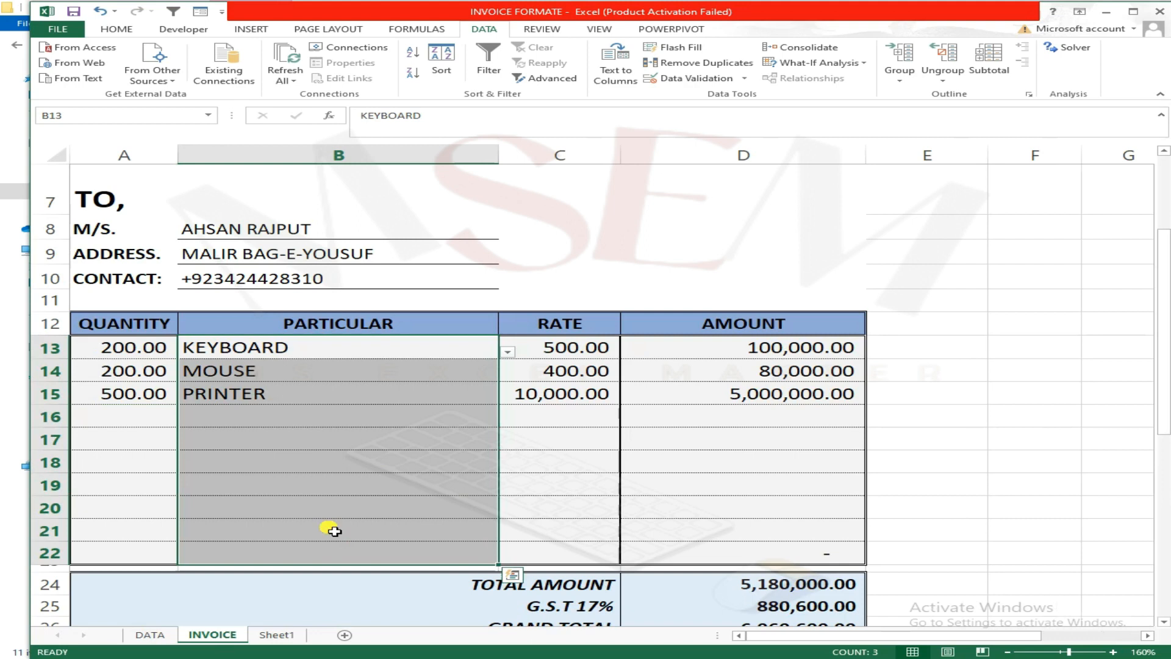
{"action": "key", "text": "Delete"}
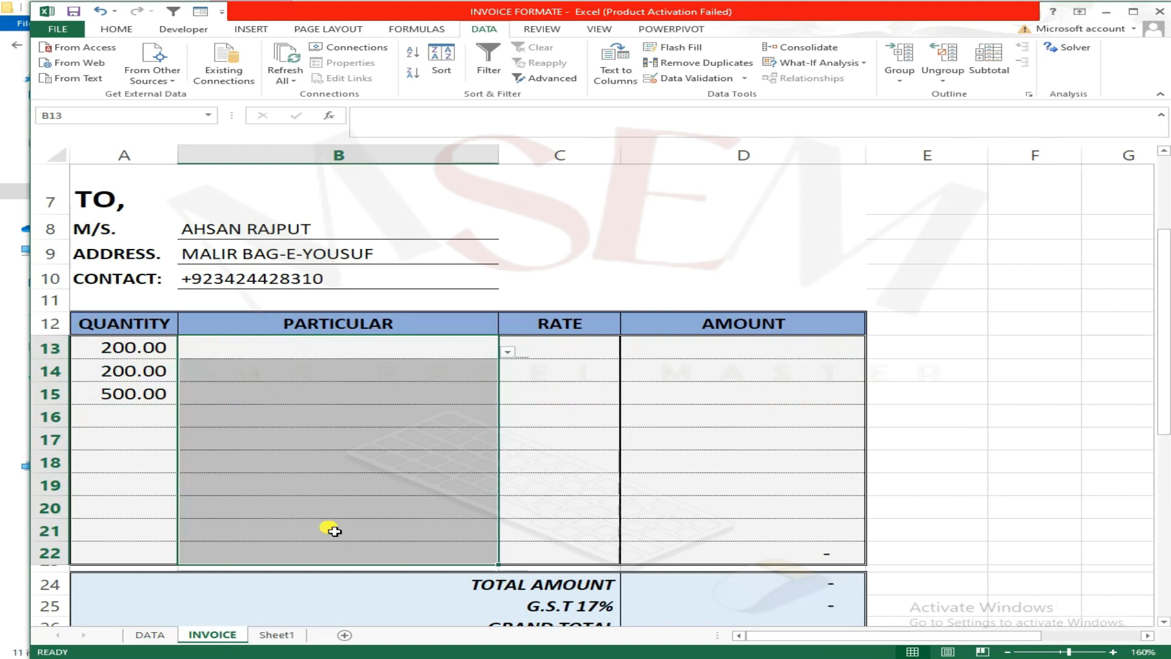
{"action": "left_click", "coordinate": [520, 357]}
{"action": "left_click", "coordinate": [486, 354]}
{"action": "left_click", "coordinate": [508, 353]}
{"action": "left_click", "coordinate": [508, 354]}
Remove all data validation settings from the PARTICULAR cells B13:B22.
{"action": "left_click_drag", "start_coordinate": [408, 353], "coordinate": [414, 552]}
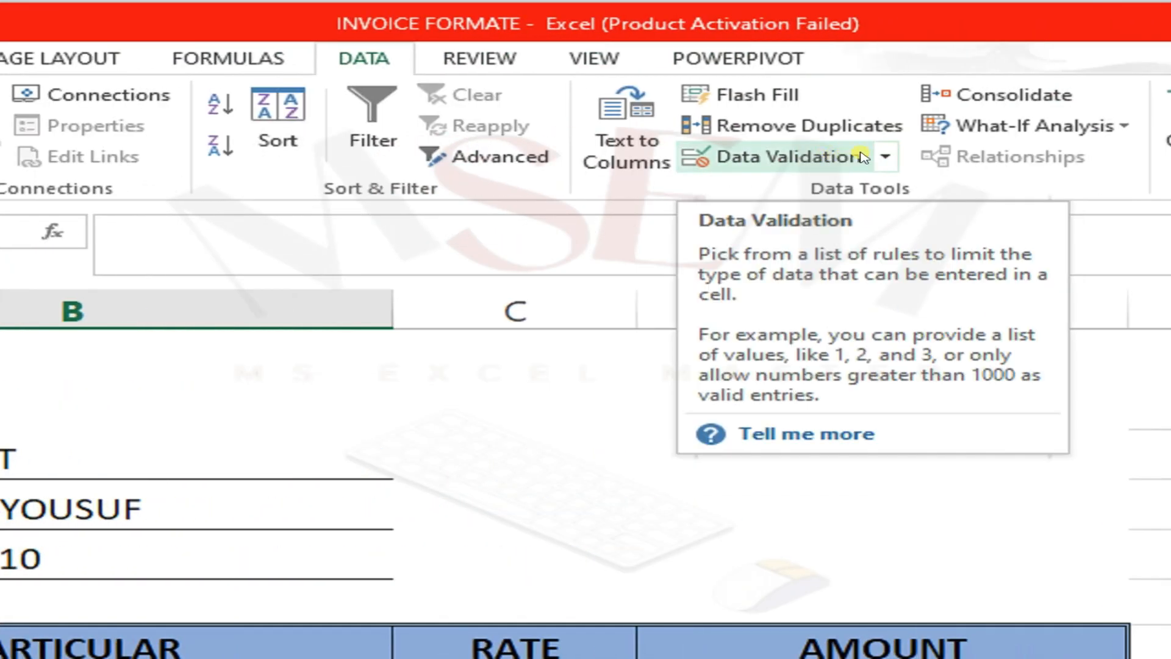
{"action": "left_click", "coordinate": [884, 157]}
{"action": "left_click", "coordinate": [826, 191]}
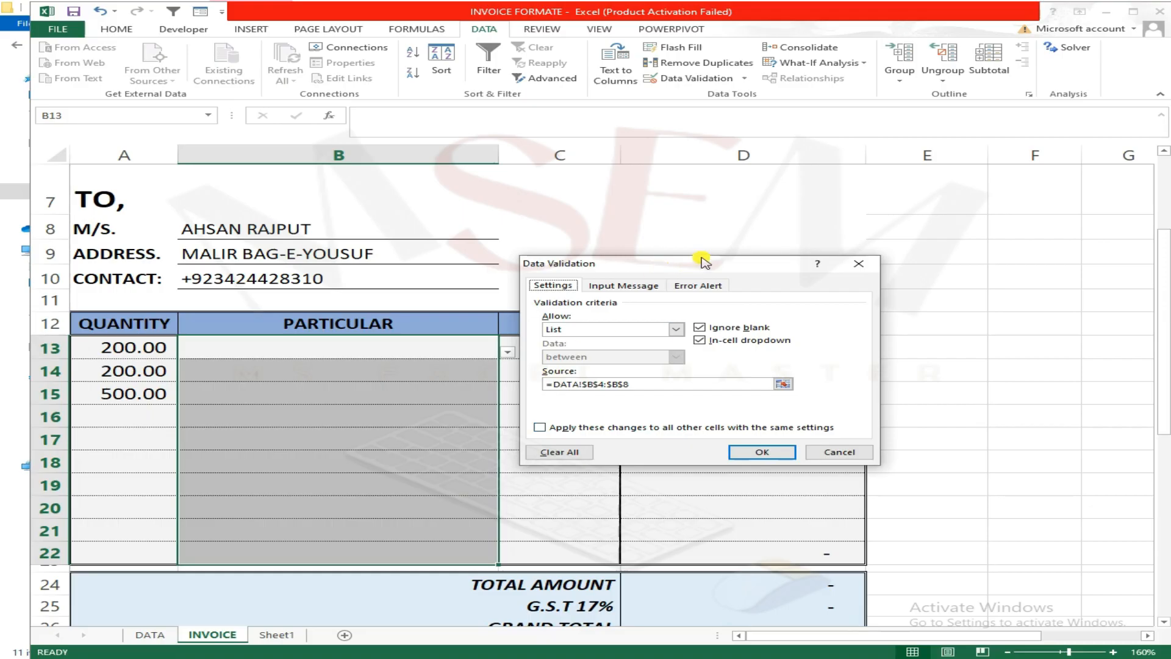
{"action": "left_click_drag", "start_coordinate": [702, 266], "coordinate": [707, 250]}
{"action": "left_click", "coordinate": [576, 434]}
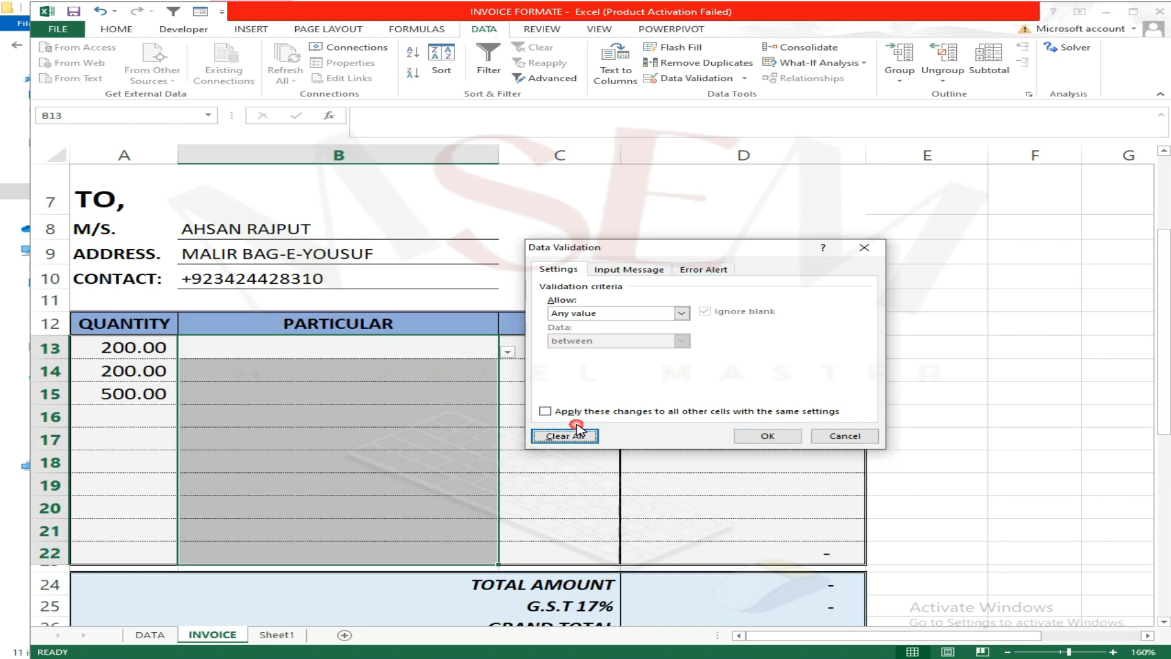
{"action": "left_click", "coordinate": [771, 439]}
Check several cells in the PARTICULAR column for any remaining drop-down list.
{"action": "left_click", "coordinate": [497, 412]}
{"action": "left_click", "coordinate": [484, 355]}
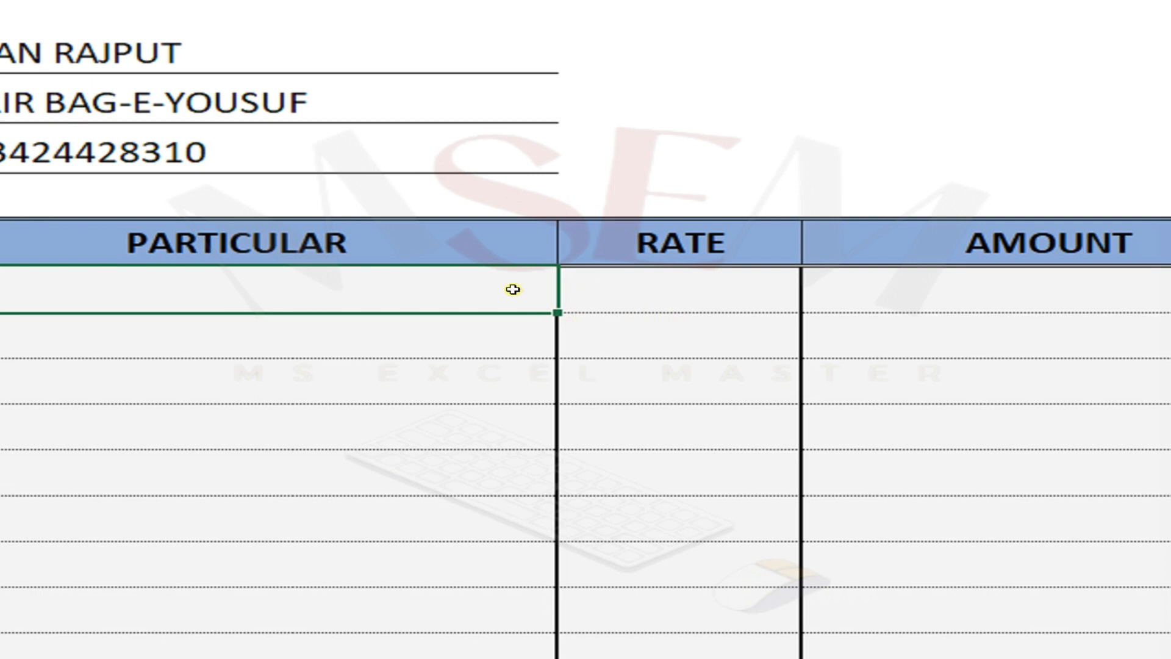
{"action": "left_click", "coordinate": [463, 389]}
{"action": "left_click", "coordinate": [455, 368]}
{"action": "left_click", "coordinate": [453, 348]}
{"action": "left_click", "coordinate": [452, 371]}
{"action": "left_click", "coordinate": [463, 373]}
{"action": "left_click", "coordinate": [512, 274]}
{"action": "left_click", "coordinate": [794, 374]}
{"action": "left_click", "coordinate": [804, 457]}
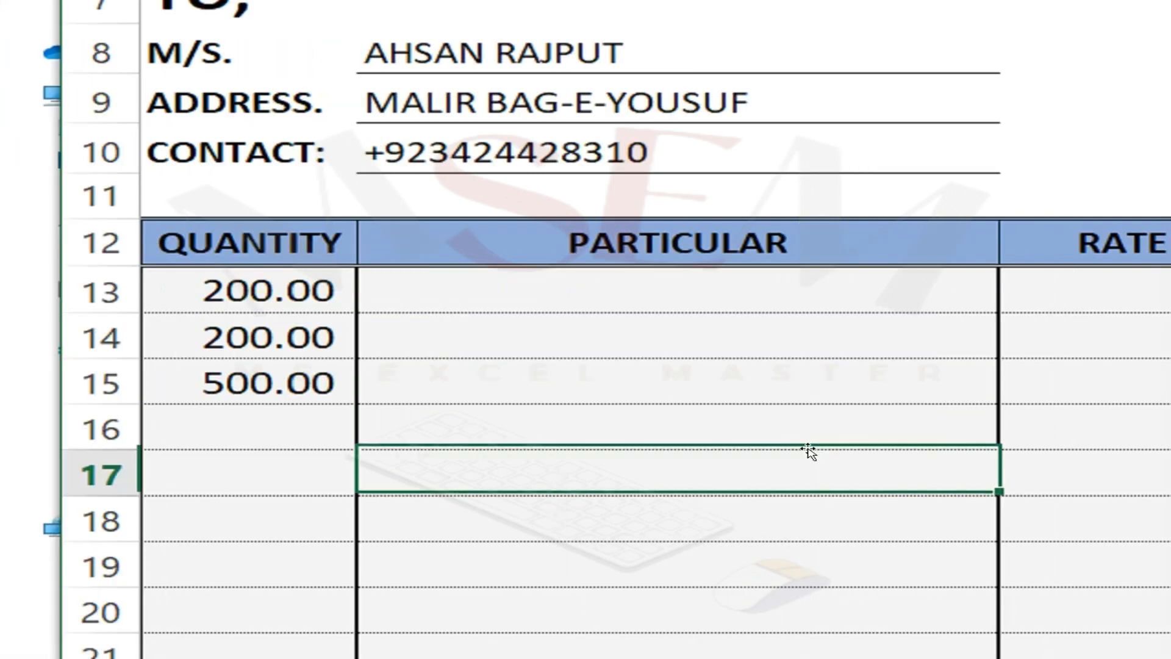
Set the data validation of the PARTICULAR cells B13:B22 to allow a List.
{"action": "left_click", "coordinate": [825, 300]}
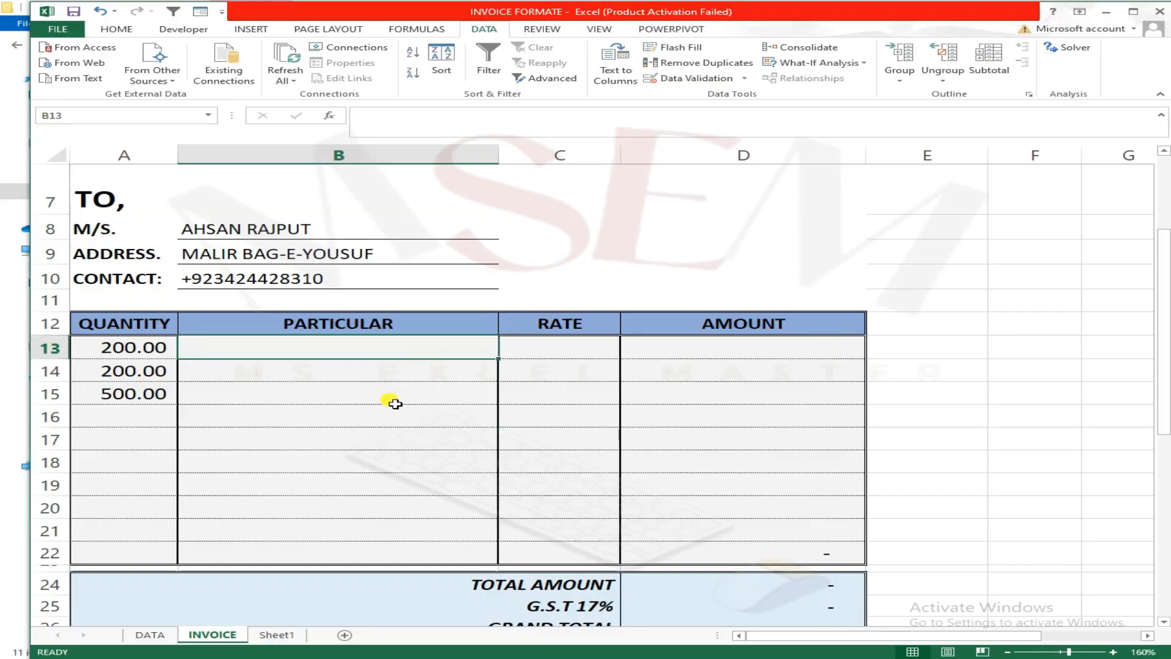
{"action": "left_click", "coordinate": [405, 392]}
{"action": "left_click", "coordinate": [385, 352]}
{"action": "left_click", "coordinate": [385, 352]}
{"action": "left_click_drag", "start_coordinate": [385, 351], "coordinate": [358, 552]}
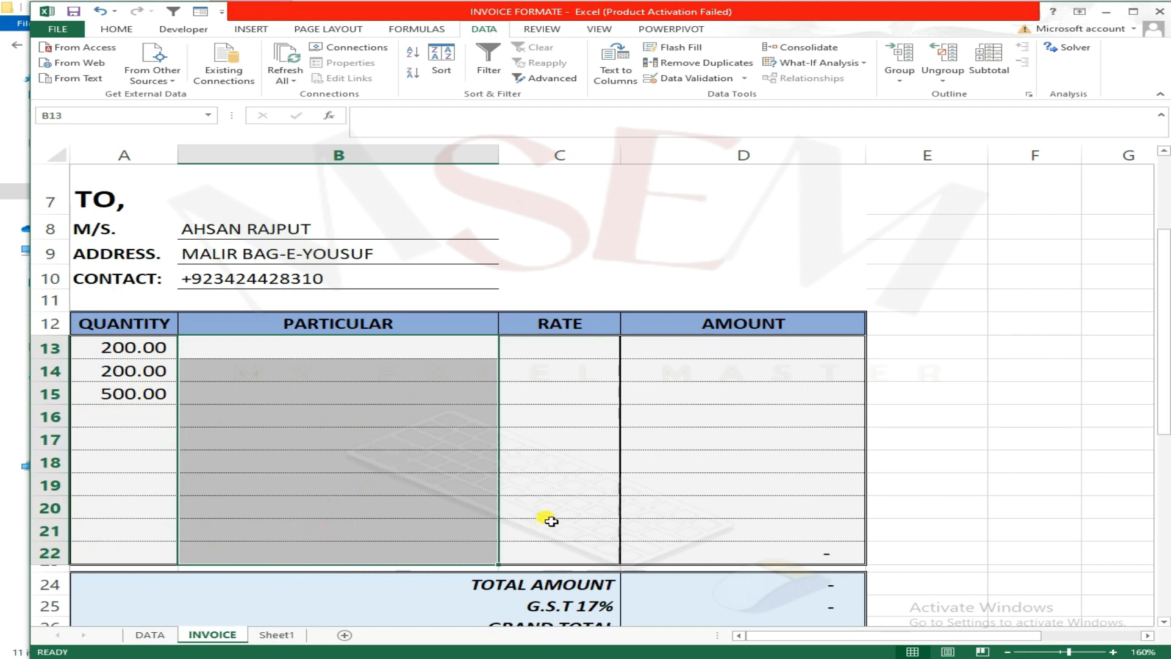
{"action": "left_click", "coordinate": [745, 79]}
{"action": "left_click", "coordinate": [712, 96]}
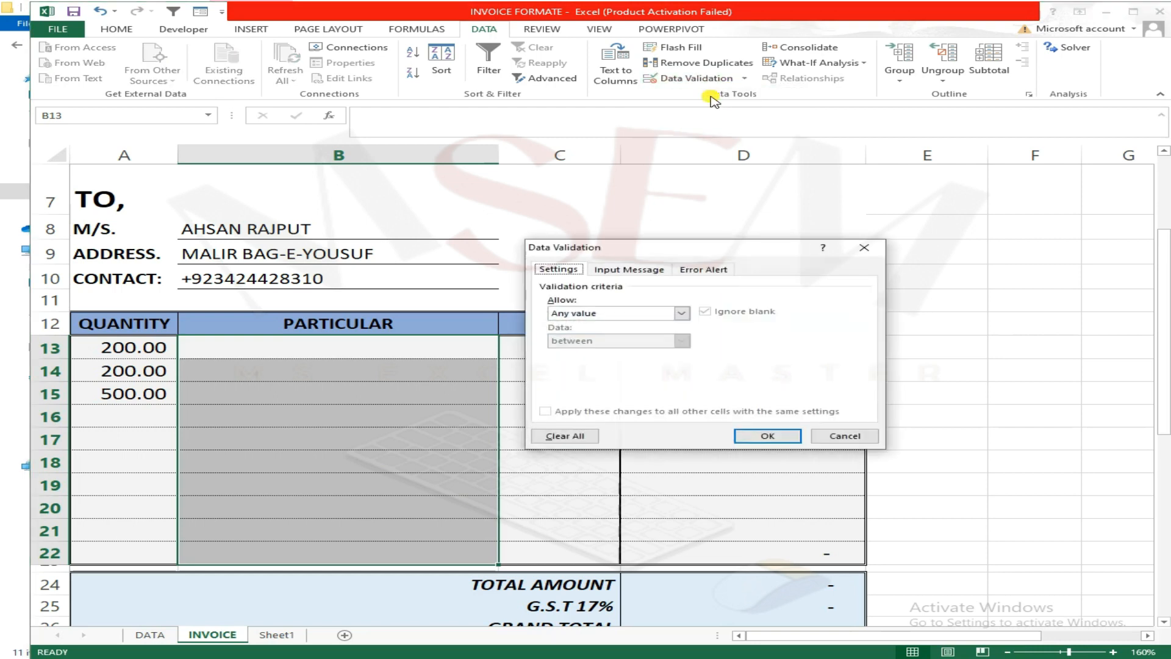
{"action": "left_click_drag", "start_coordinate": [687, 255], "coordinate": [629, 273]}
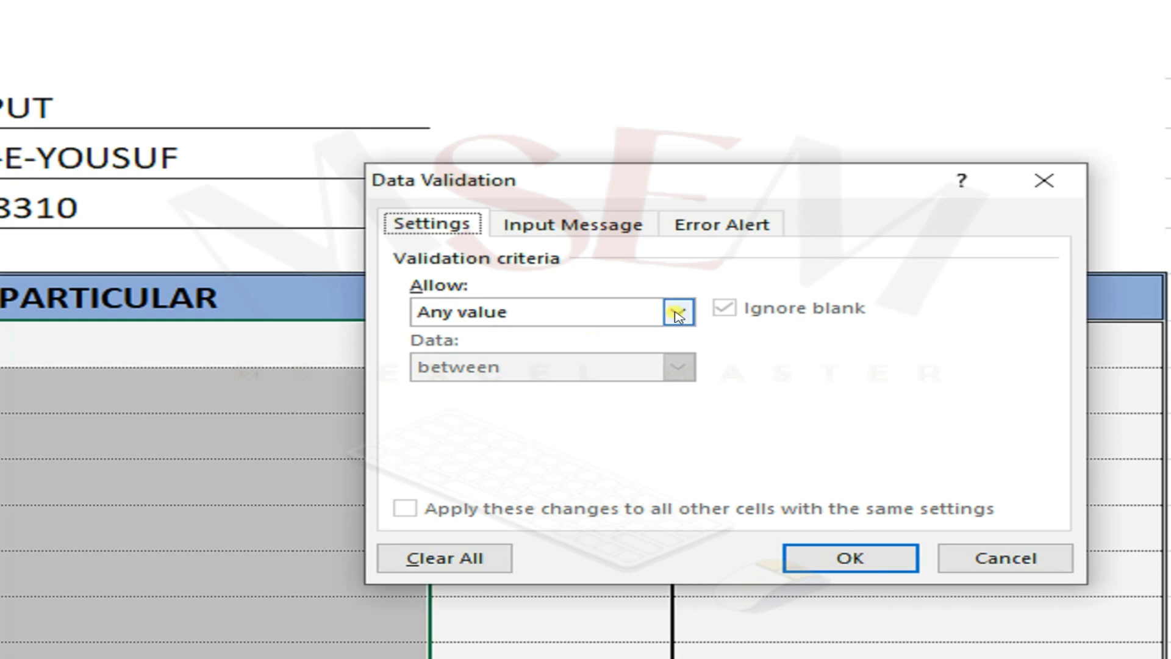
{"action": "left_click", "coordinate": [623, 331]}
{"action": "left_click", "coordinate": [430, 388]}
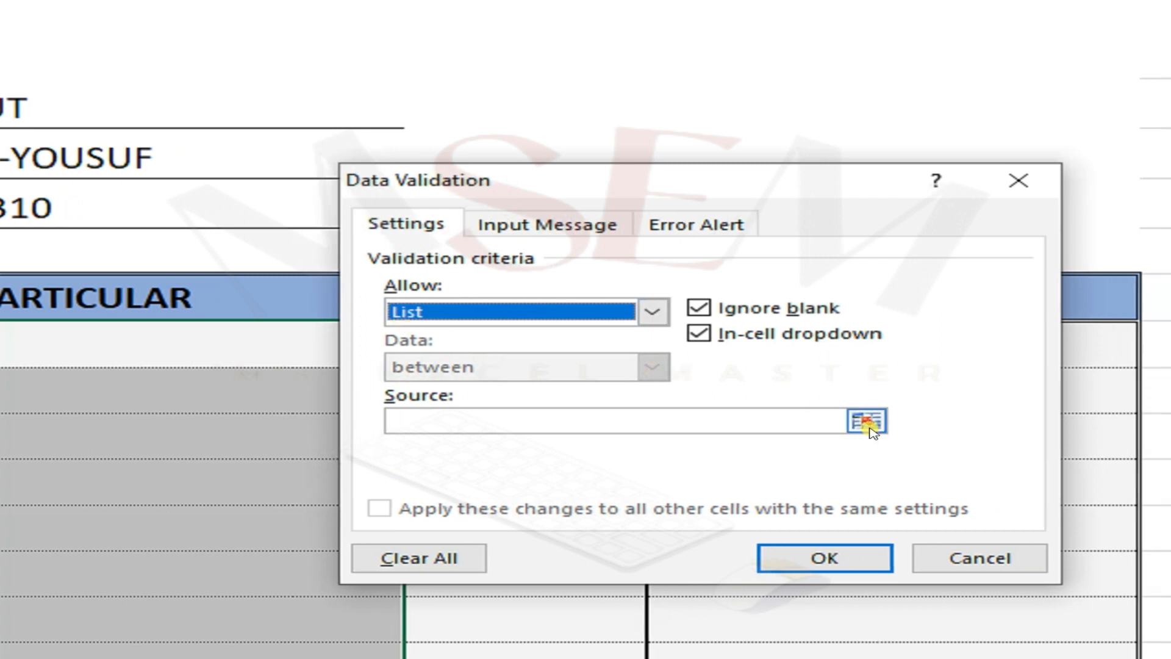
Use the item names in =DATA!$B$4:$B$8 as the list source and apply the validation.
{"action": "left_click", "coordinate": [865, 422]}
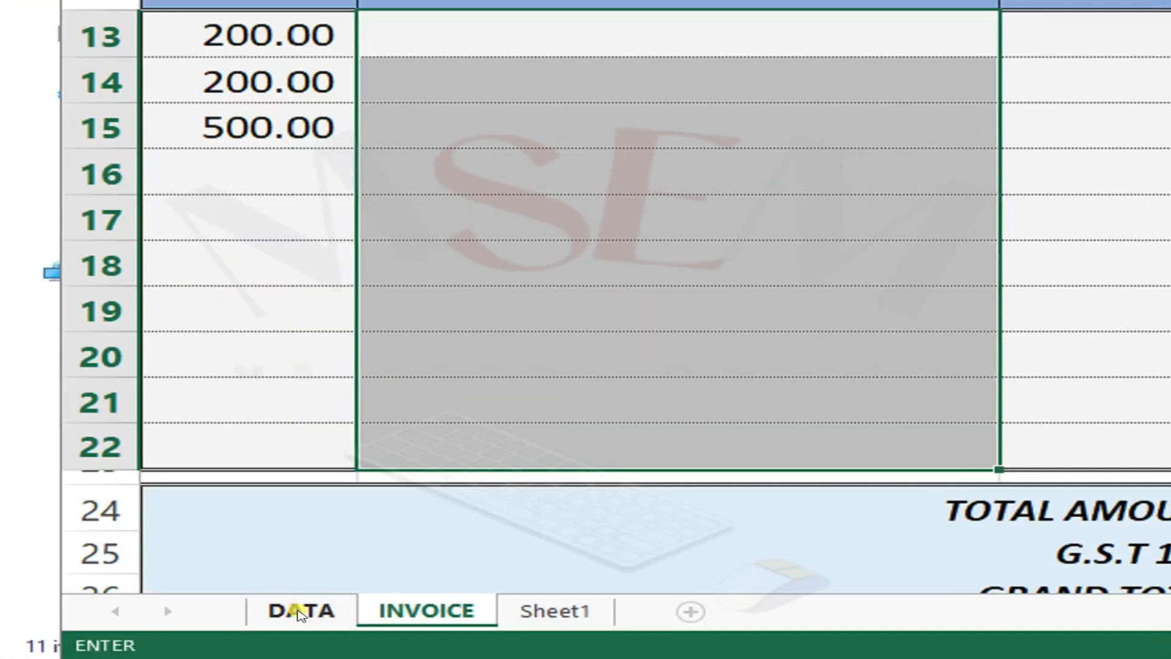
{"action": "left_click", "coordinate": [299, 610]}
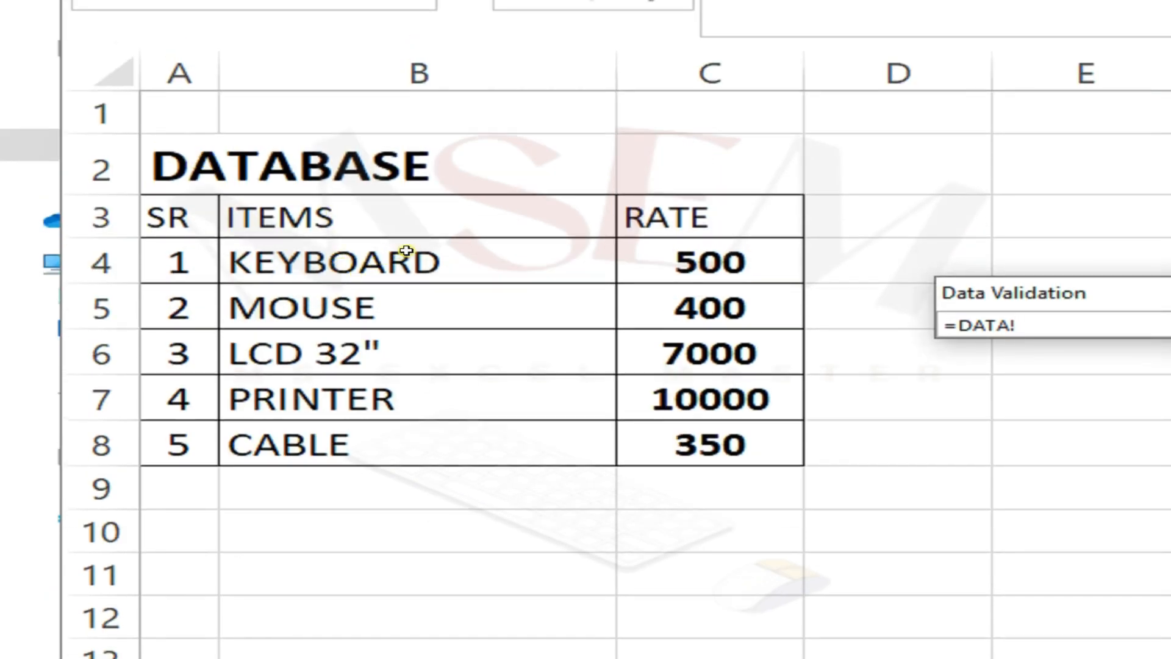
{"action": "left_click_drag", "start_coordinate": [412, 257], "coordinate": [416, 439]}
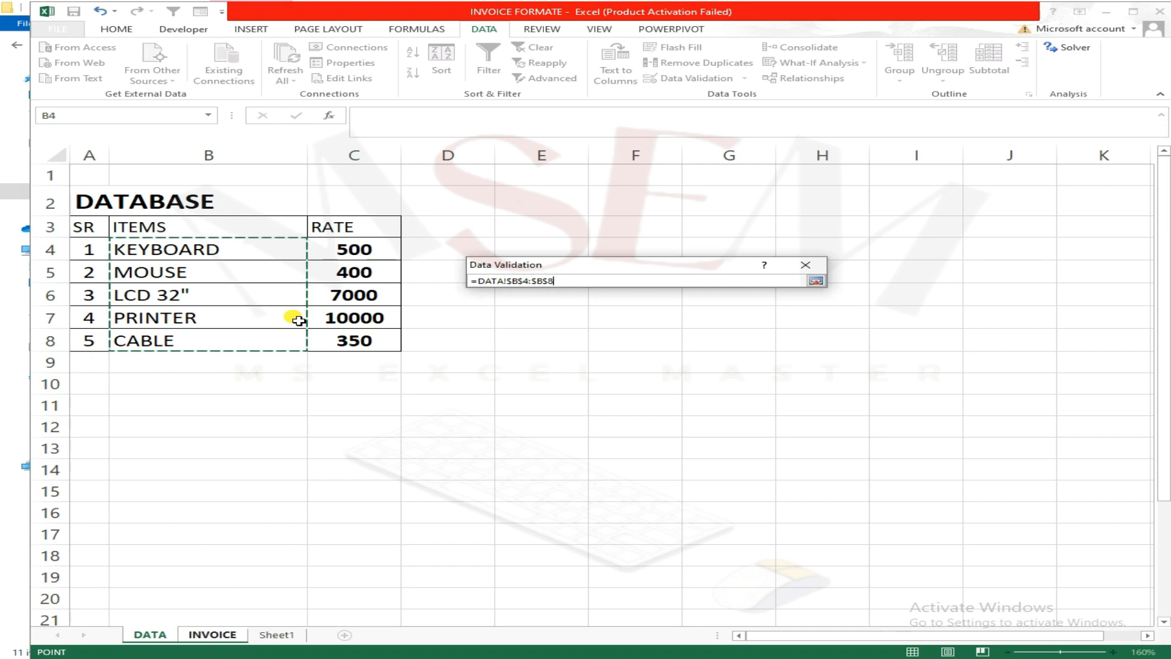
{"action": "key", "text": "Return"}
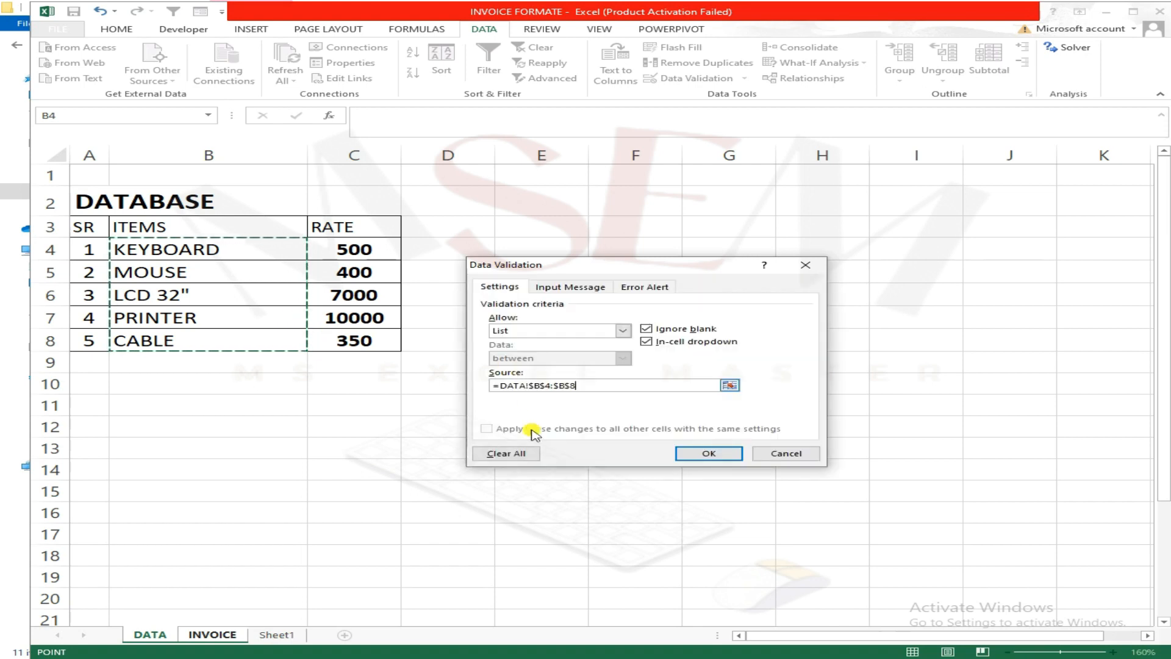
{"action": "left_click", "coordinate": [710, 454]}
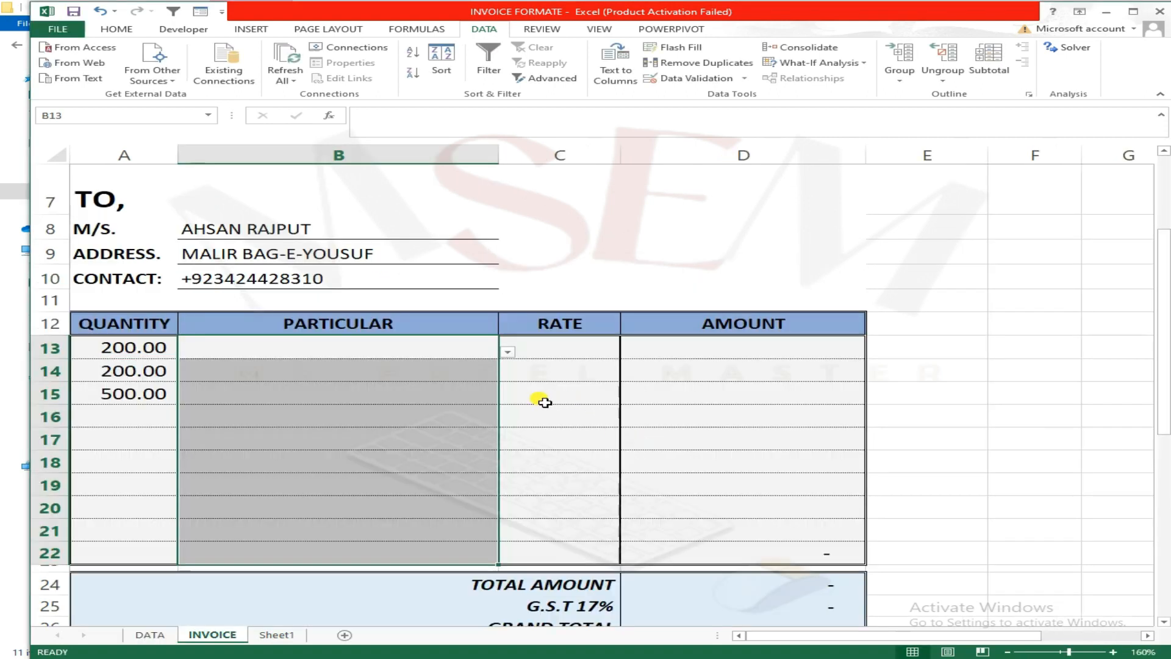
Check the drop-down list in several PARTICULAR cells, viewing its items in B17.
{"action": "left_click", "coordinate": [544, 402]}
{"action": "left_click", "coordinate": [349, 392]}
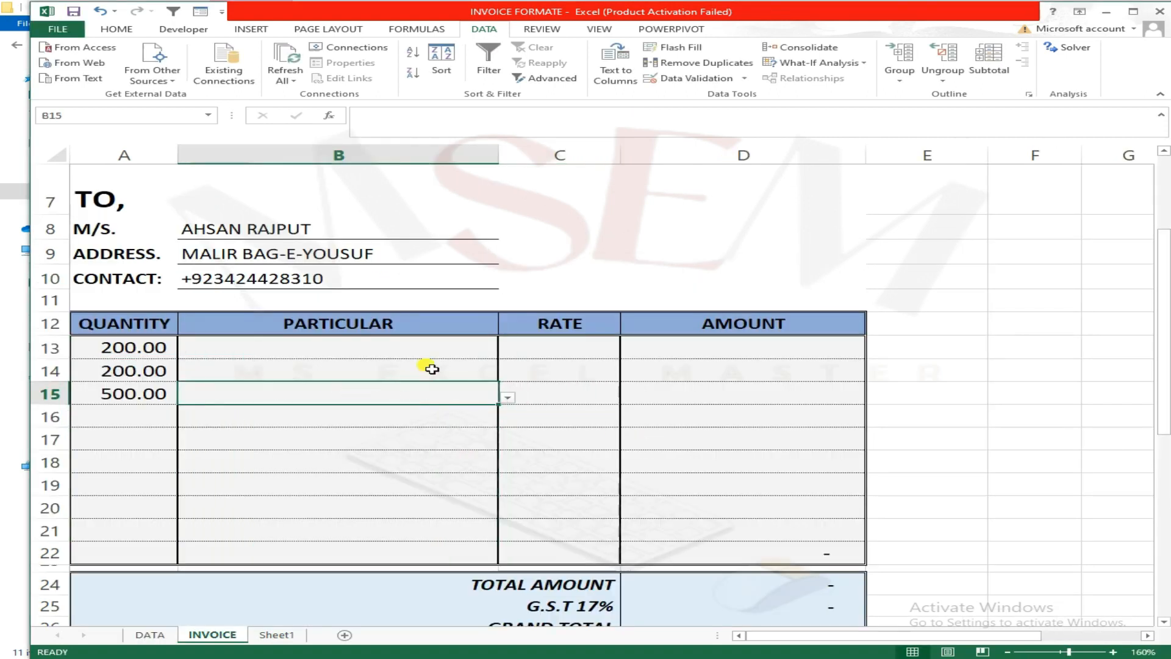
{"action": "left_click_drag", "start_coordinate": [498, 414], "coordinate": [515, 458]}
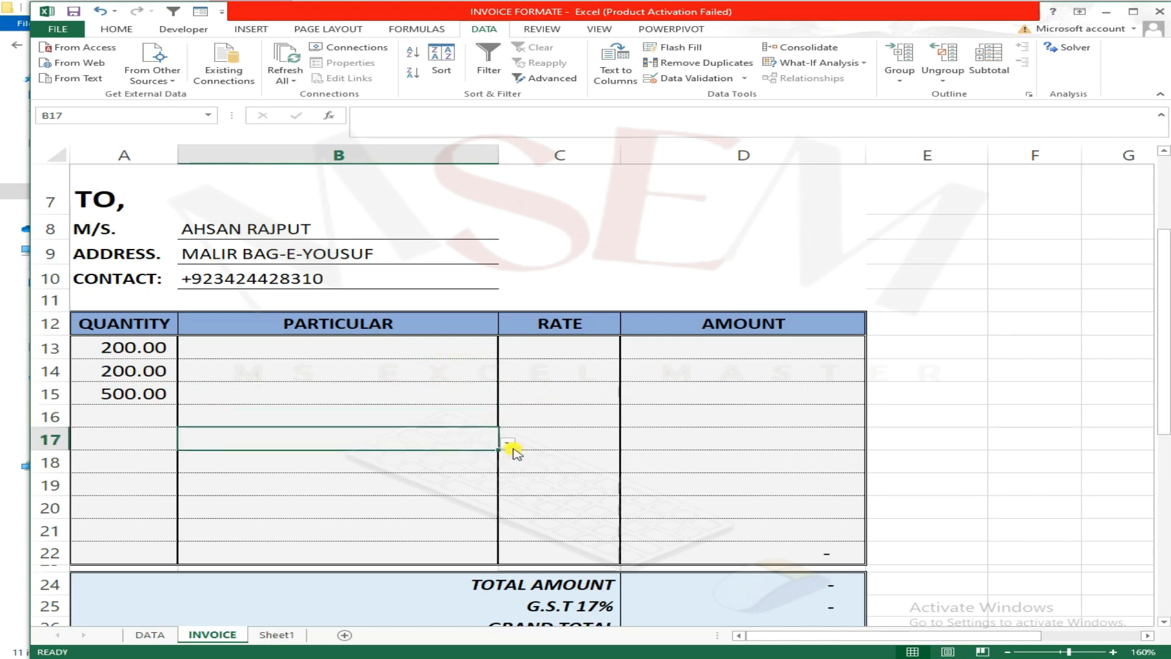
{"action": "left_click", "coordinate": [507, 444]}
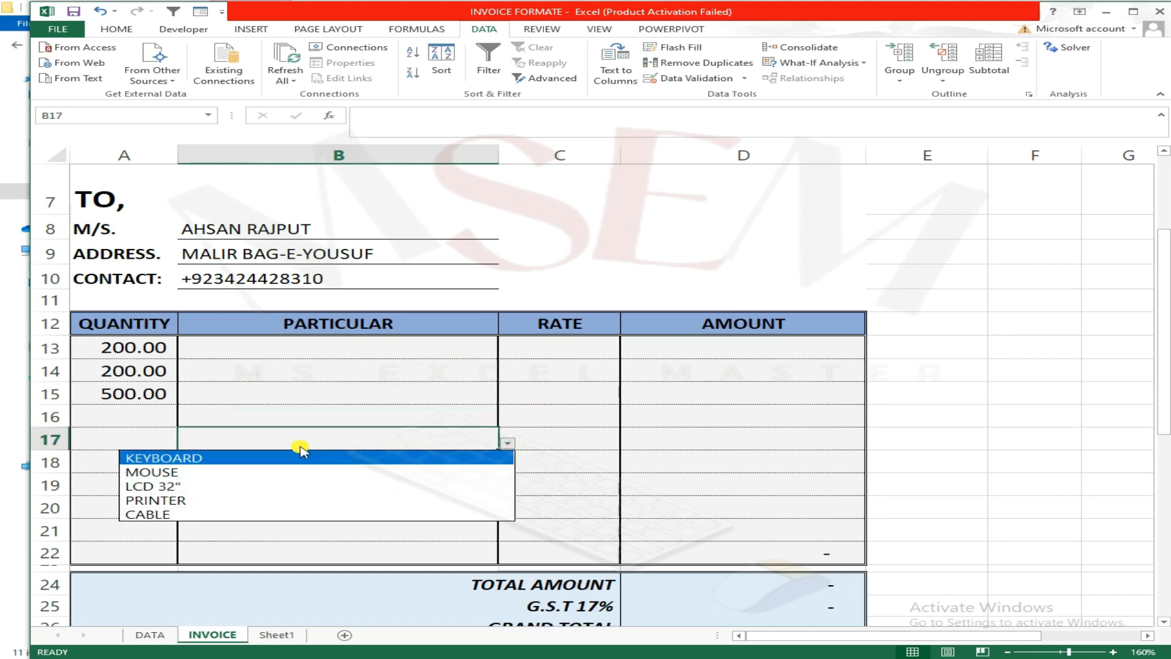
{"action": "key", "text": "Escape"}
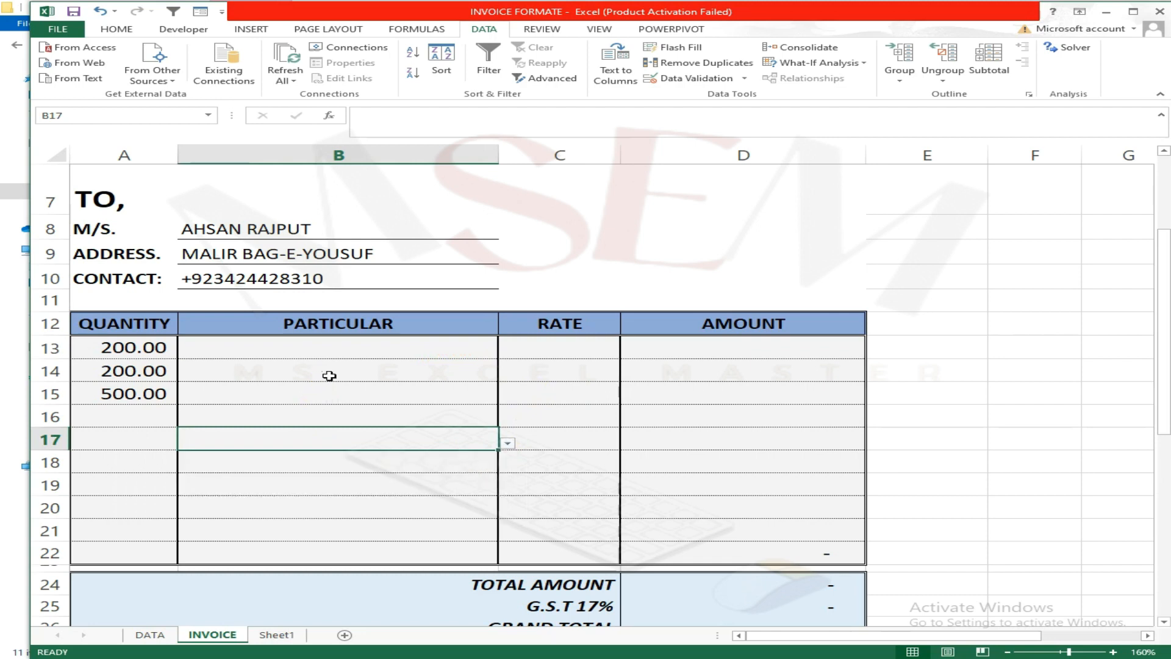
Choose KEYBOARD from the drop-down list in B13 and check the rate and amount cells of that row.
{"action": "left_click", "coordinate": [419, 351]}
{"action": "left_click", "coordinate": [507, 352]}
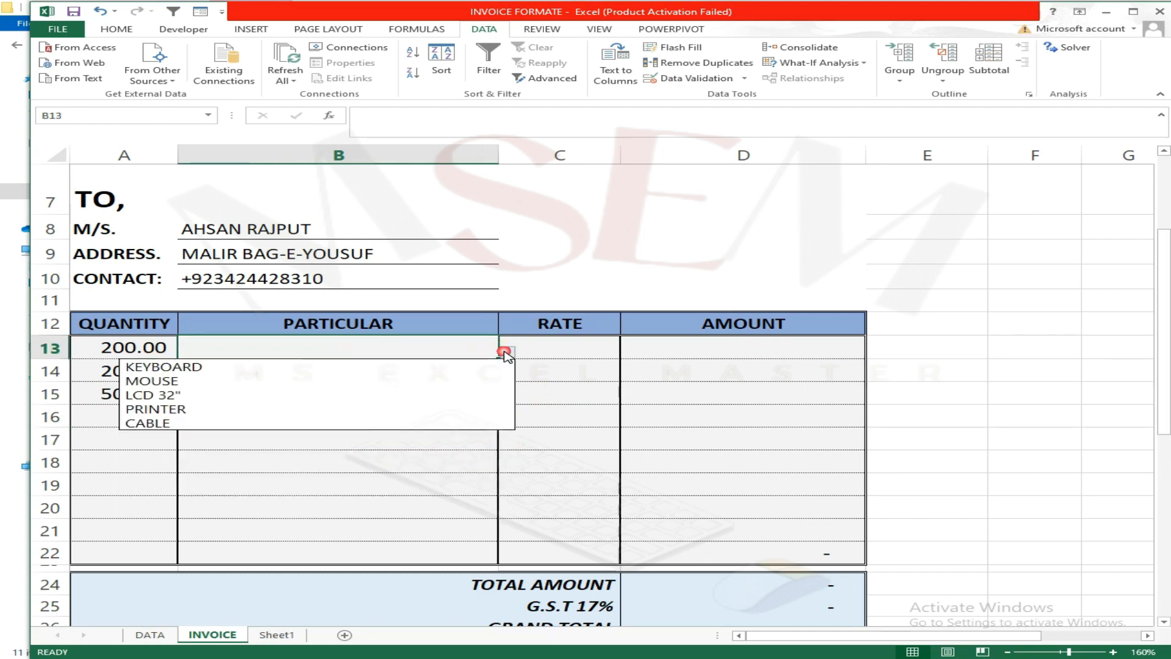
{"action": "left_click", "coordinate": [387, 369]}
{"action": "left_click_drag", "start_coordinate": [310, 379], "coordinate": [304, 389]}
{"action": "left_click", "coordinate": [322, 354]}
{"action": "left_click", "coordinate": [341, 378]}
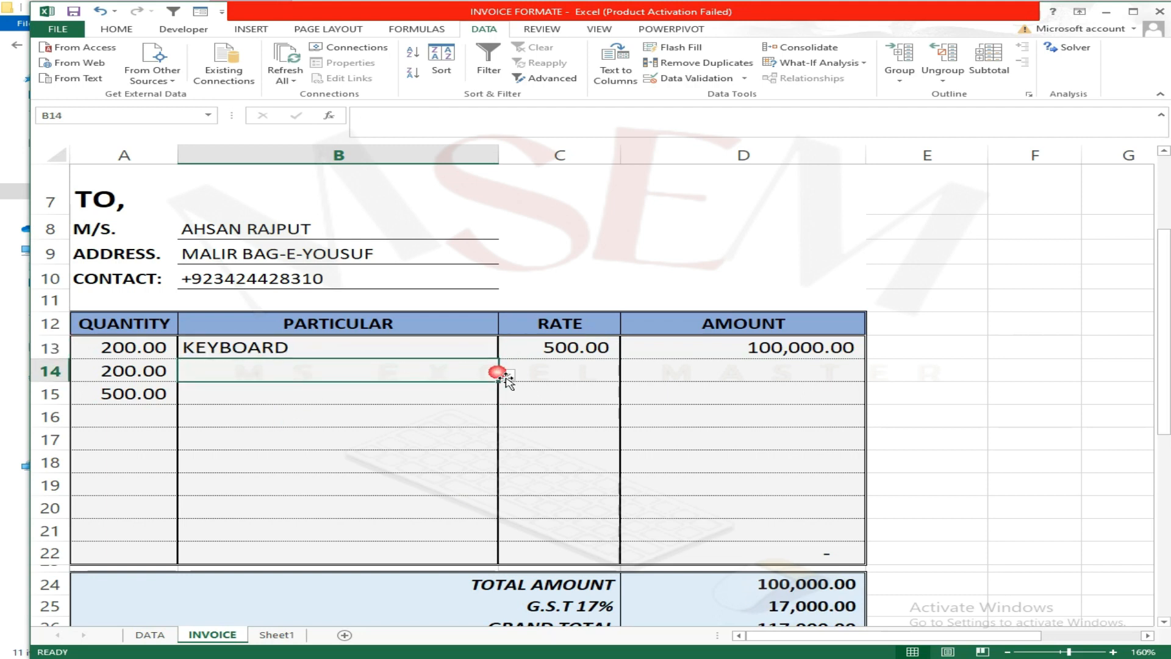
{"action": "left_click", "coordinate": [558, 351]}
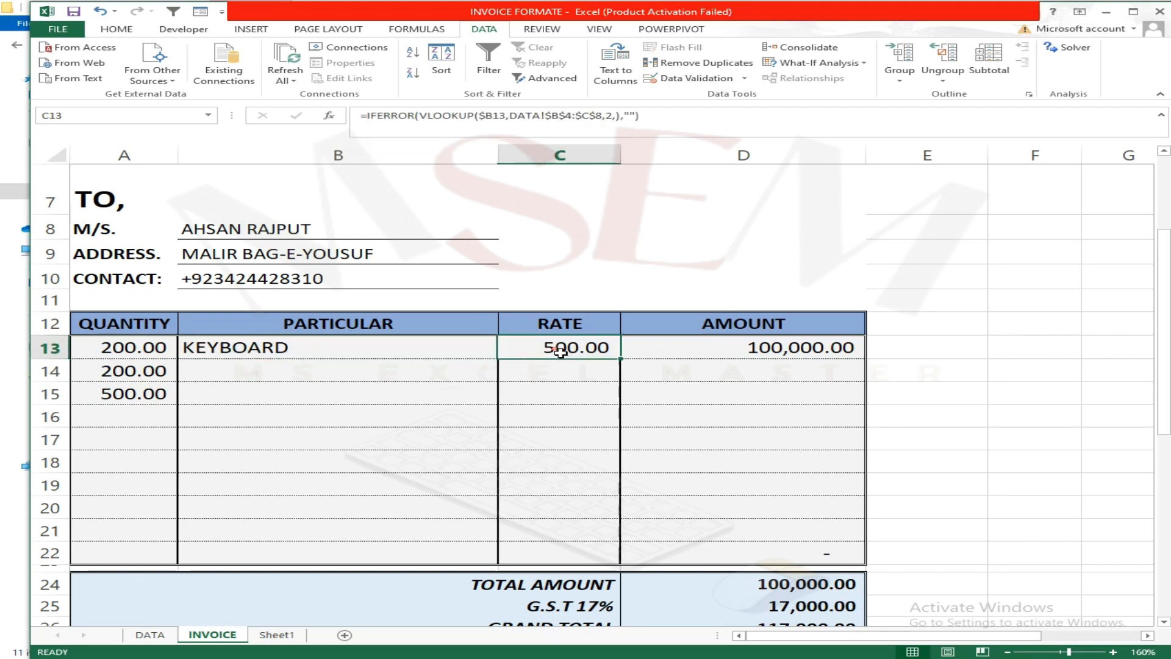
{"action": "left_click", "coordinate": [732, 359]}
Choose LCD 32" in B14 and PRINTER in B15 from their drop-down lists.
{"action": "left_click", "coordinate": [436, 367]}
{"action": "left_click", "coordinate": [507, 375]}
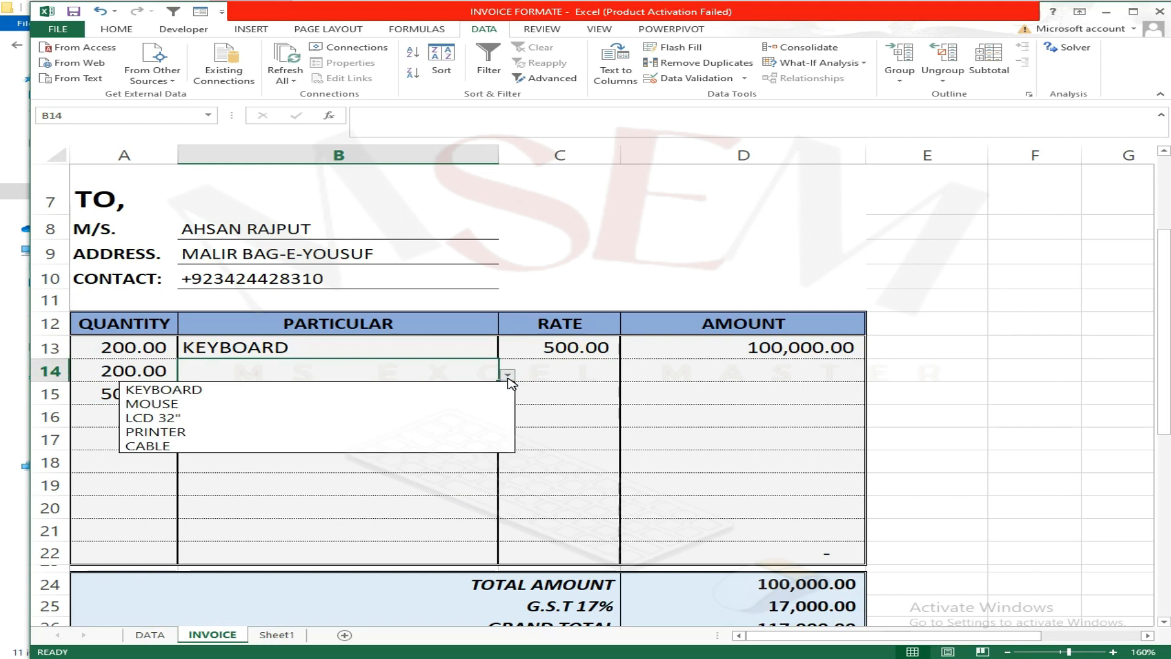
{"action": "left_click", "coordinate": [355, 421]}
{"action": "left_click", "coordinate": [495, 395]}
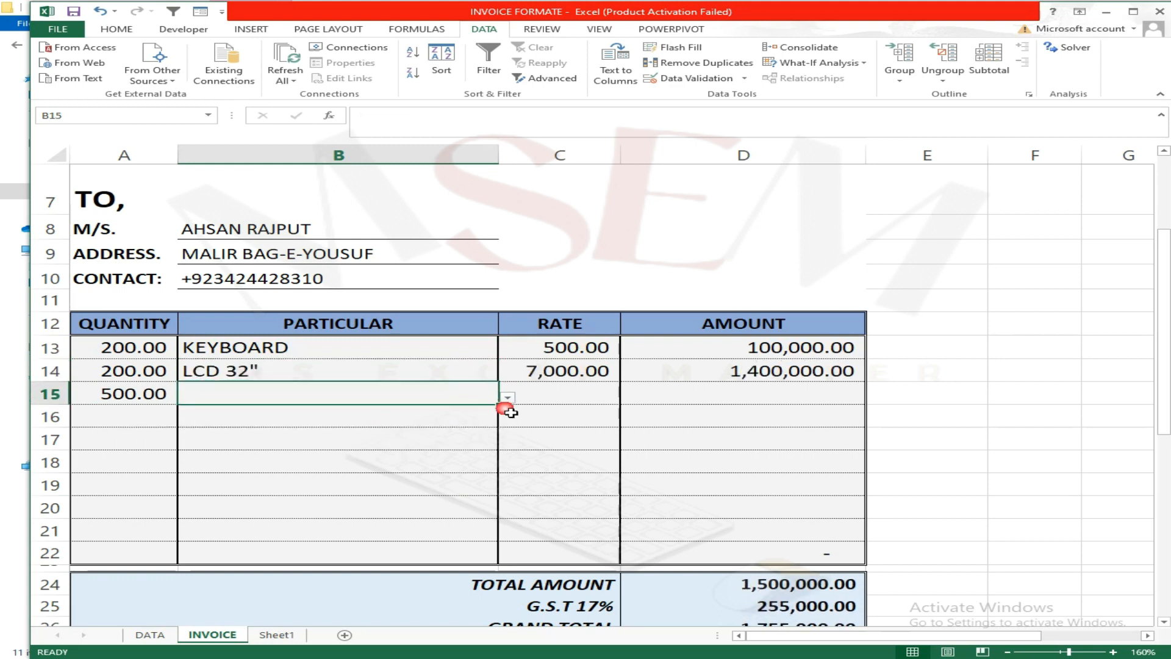
{"action": "left_click", "coordinate": [507, 398]}
{"action": "left_click", "coordinate": [334, 455]}
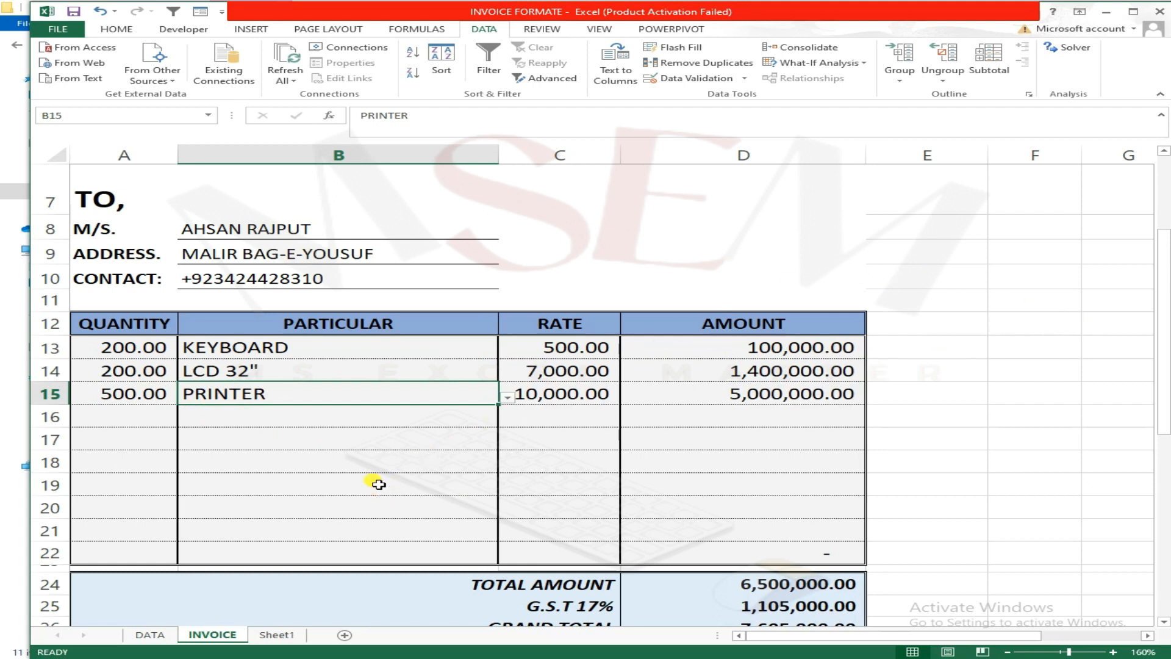
{"action": "left_click", "coordinate": [246, 435]}
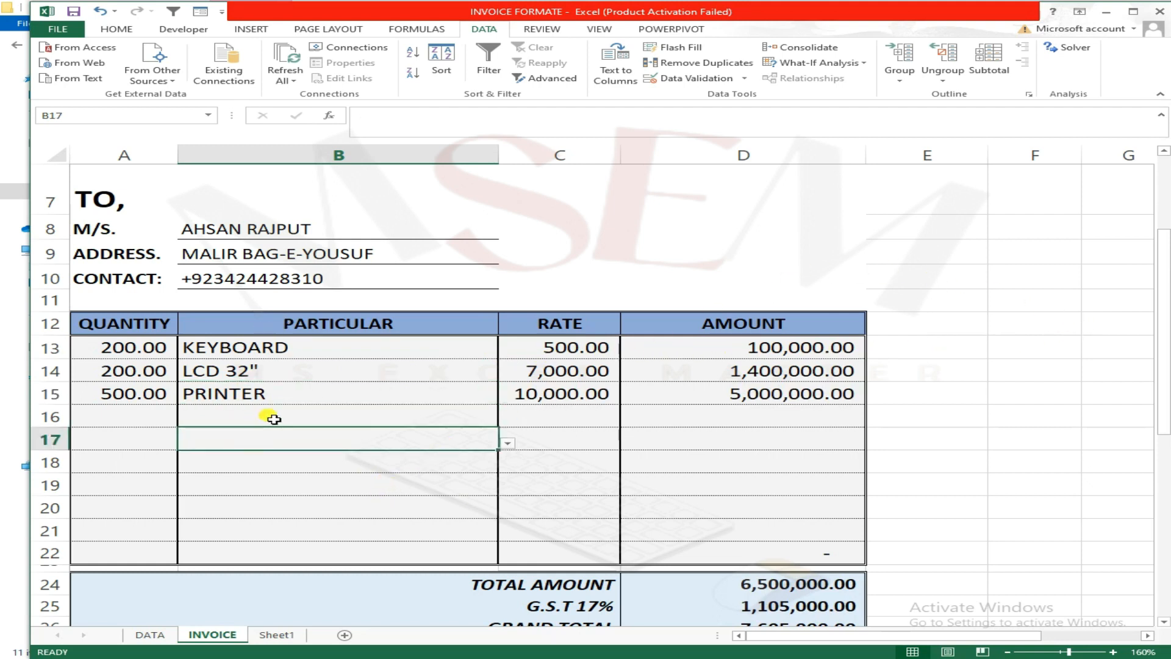
Enter a list of five customer names in cells E4:E8 of the DATA sheet.
{"action": "left_click", "coordinate": [153, 634]}
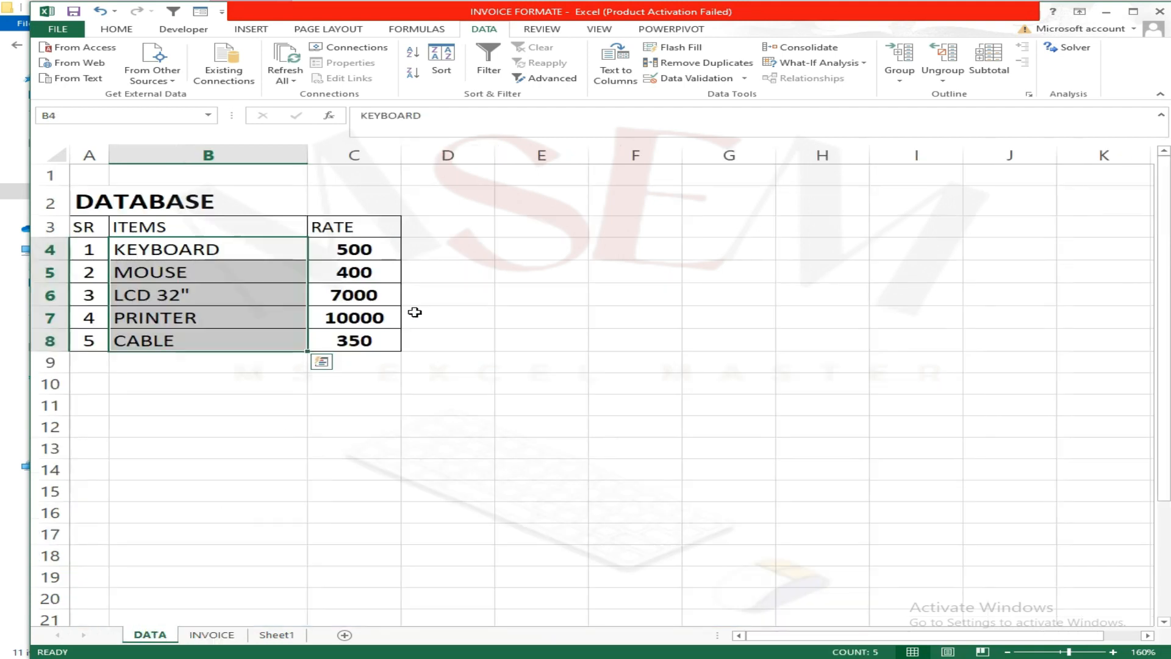
{"action": "left_click", "coordinate": [516, 250]}
{"action": "type", "text": "ASNA"}
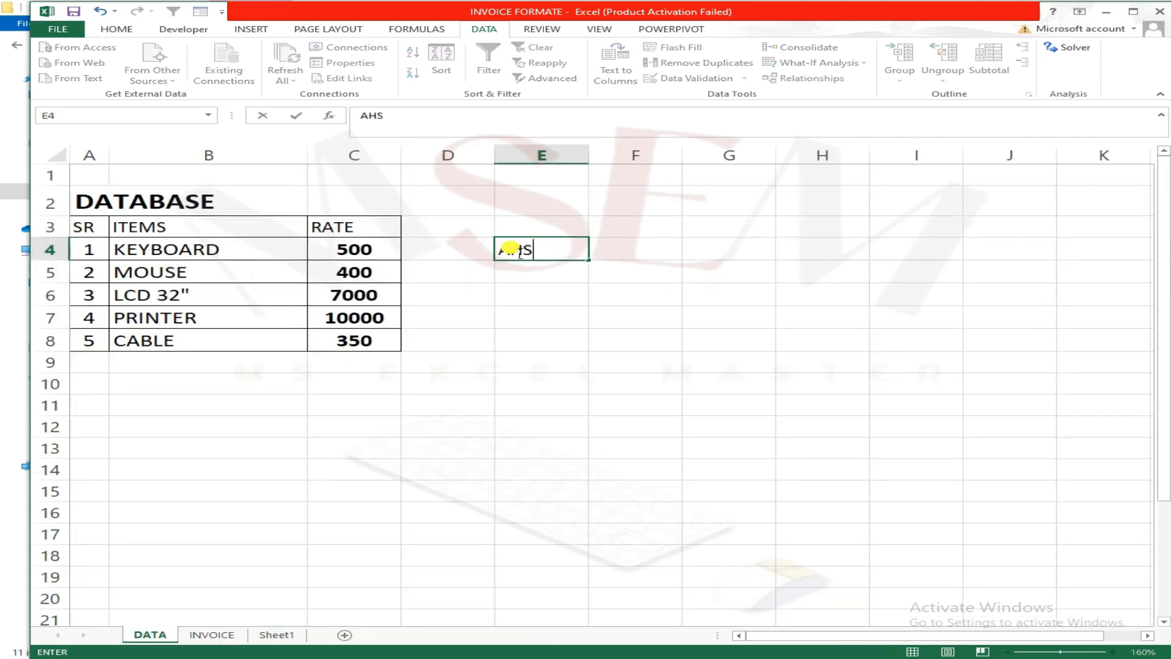
{"action": "key", "text": "Return"}
{"action": "left_click", "coordinate": [516, 251]}
{"action": "type", "text": "AHSAN"}
{"action": "key", "text": "Return"}
{"action": "type", "text": "KAMRAN"}
{"action": "key", "text": "Return"}
{"action": "type", "text": "SHARIQ"}
{"action": "key", "text": "Return"}
{"action": "type", "text": "FARAZ"}
{"action": "key", "text": "Return"}
{"action": "type", "text": "SHEROZ"}
{"action": "key", "text": "Return"}
{"action": "left_click_drag", "start_coordinate": [544, 243], "coordinate": [548, 343]}
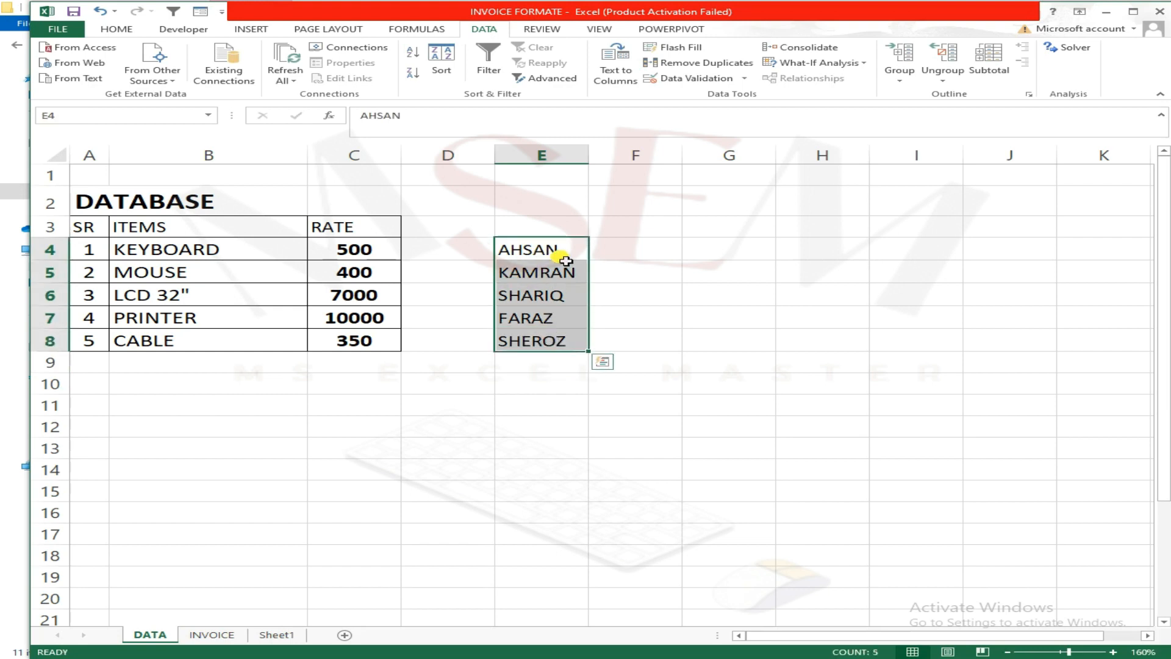
Clear the customer name from the M/S. cell B8 on the INVOICE sheet.
{"action": "left_click", "coordinate": [230, 634]}
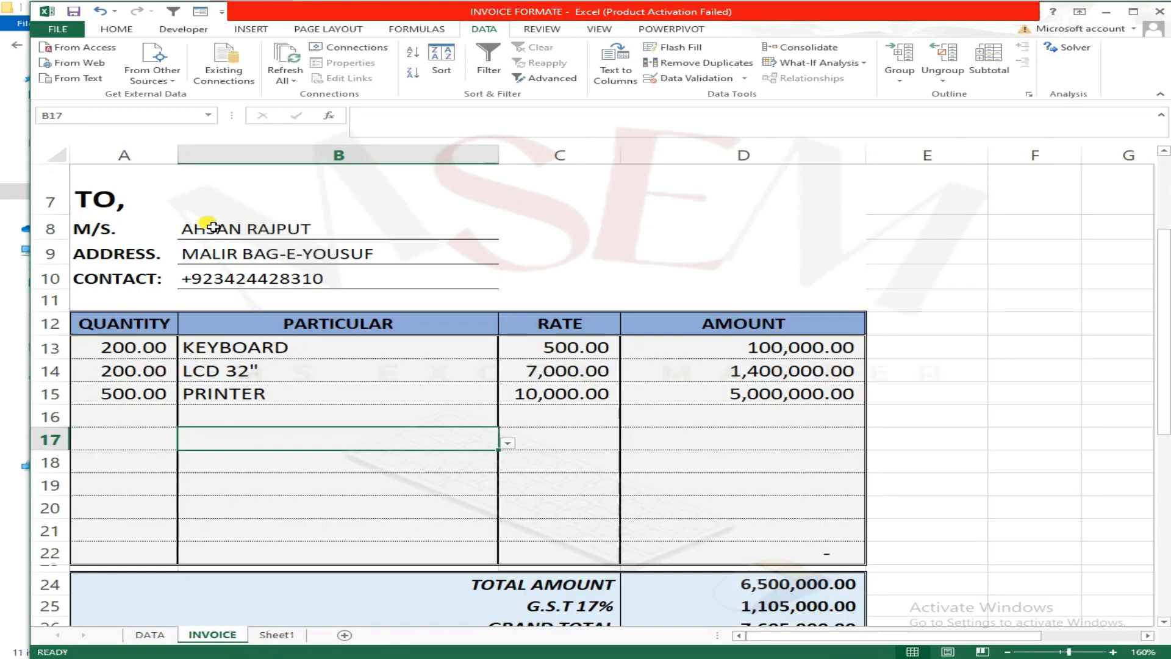
{"action": "left_click", "coordinate": [387, 230]}
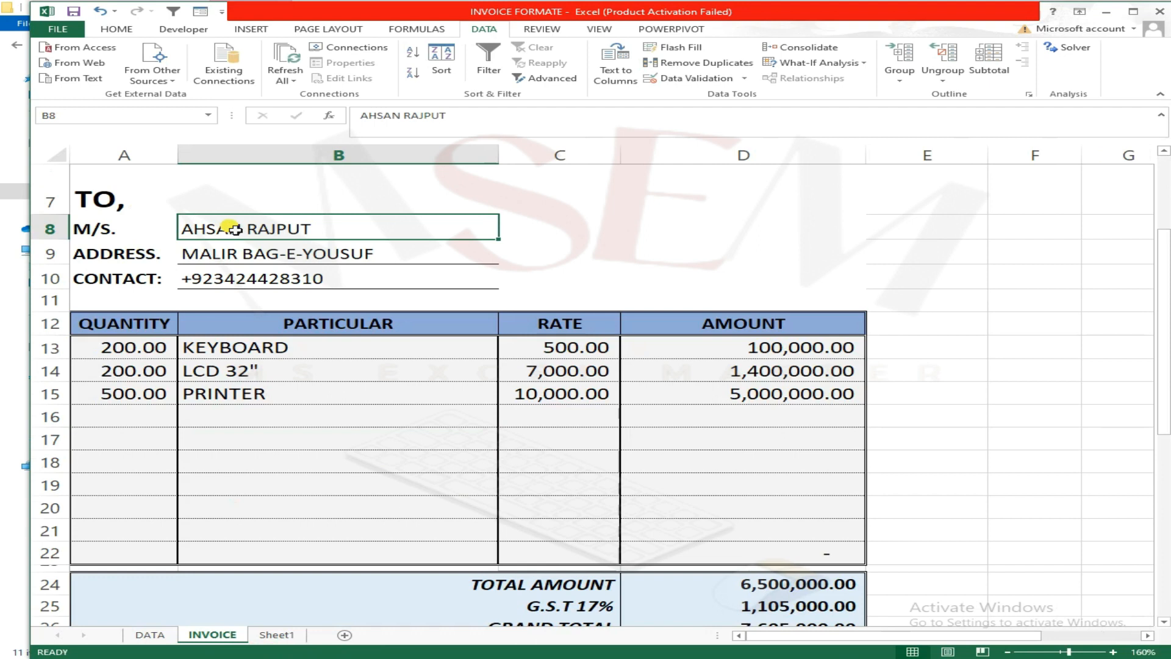
{"action": "key", "text": "Delete"}
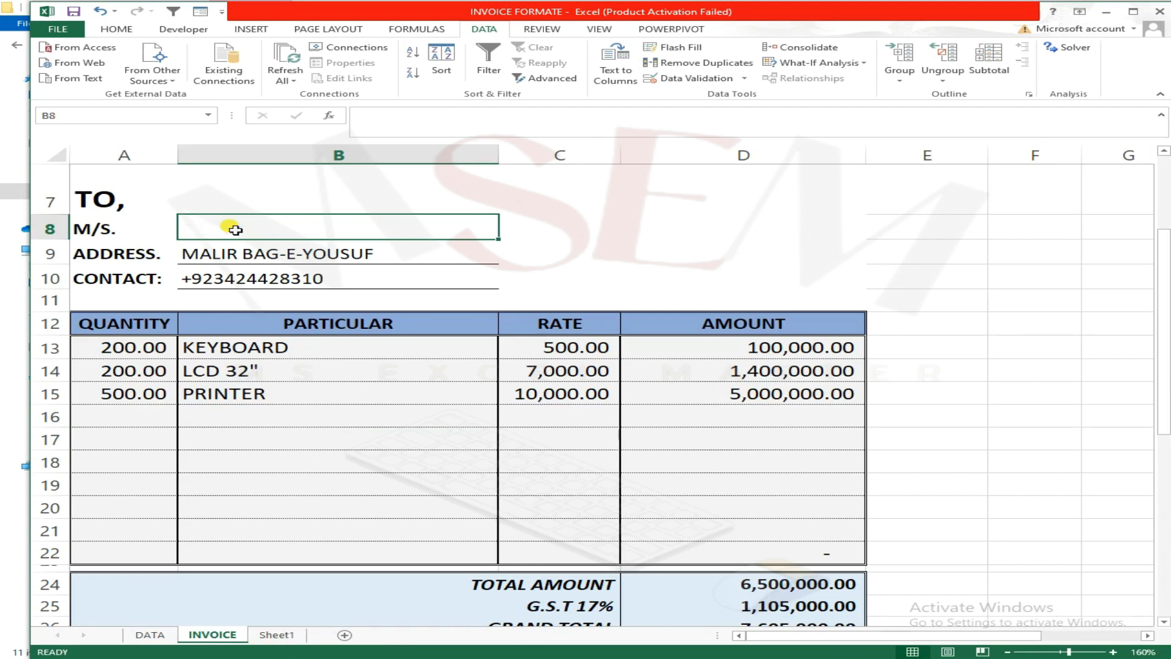
Add List validation with the source =DATA!$E$4:$E$8 to the M/S. cell B8 and check its drop-down list.
{"action": "left_click", "coordinate": [729, 78]}
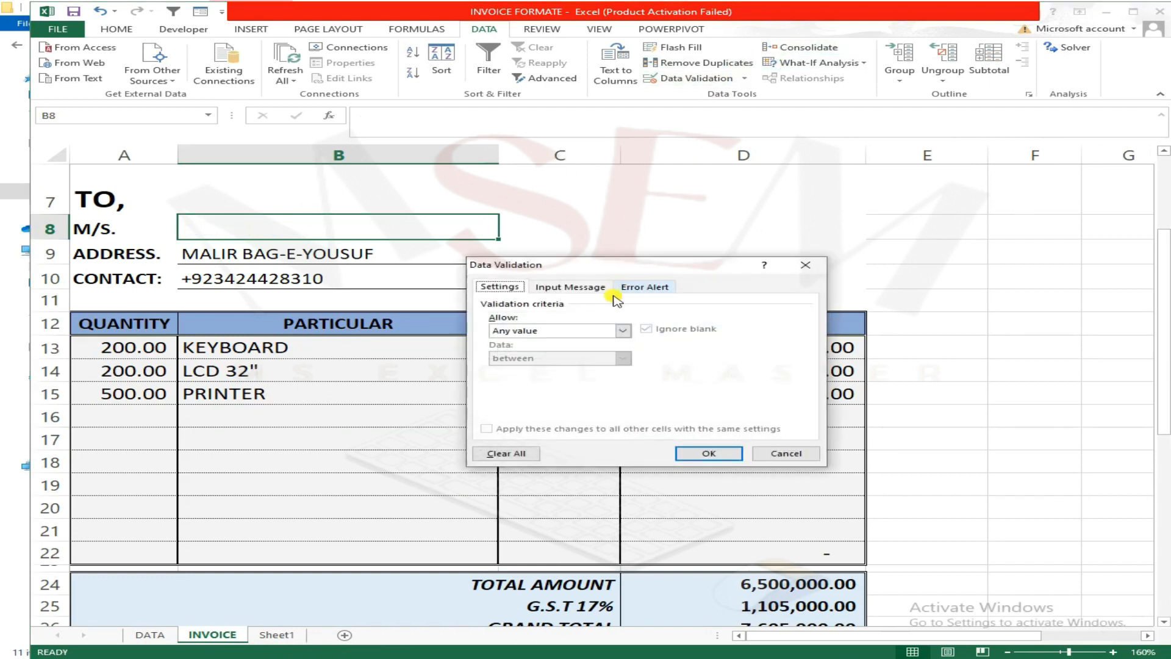
{"action": "left_click", "coordinate": [580, 337]}
{"action": "left_click", "coordinate": [508, 372]}
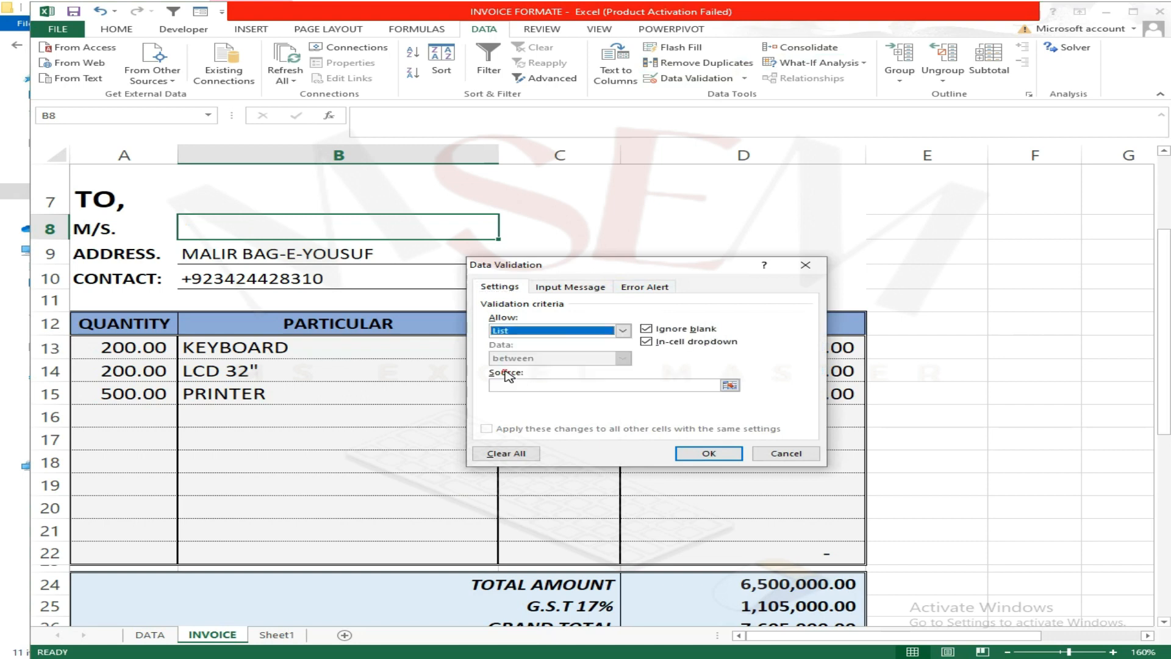
{"action": "left_click", "coordinate": [728, 385]}
{"action": "left_click", "coordinate": [149, 635]}
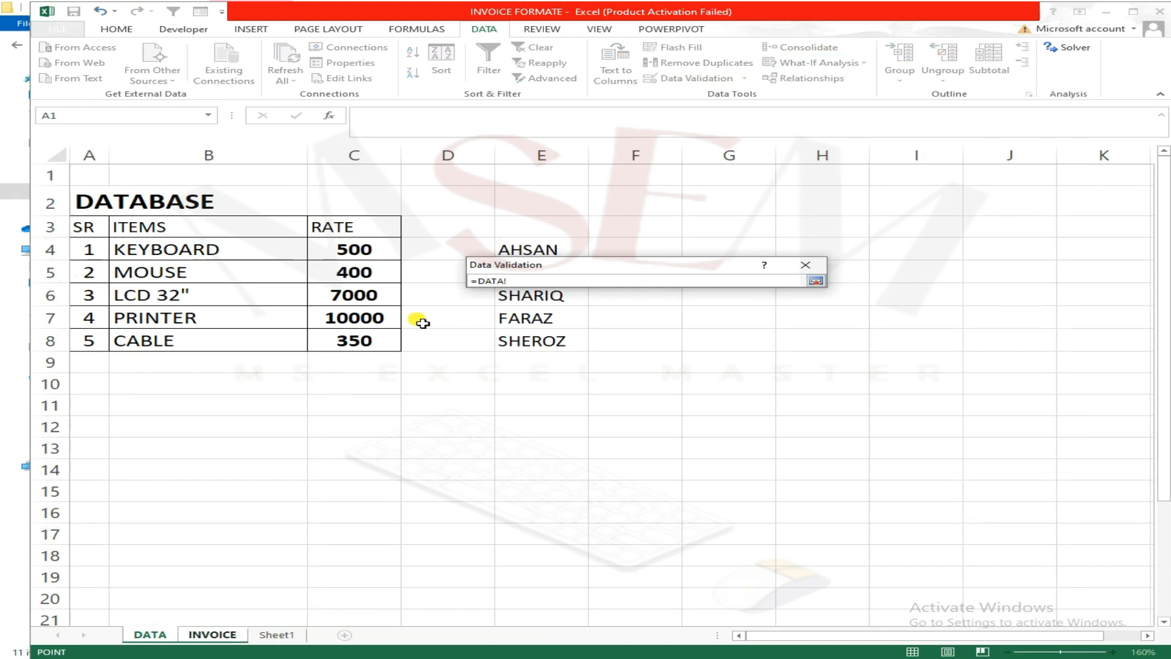
{"action": "left_click_drag", "start_coordinate": [623, 266], "coordinate": [735, 241]}
{"action": "left_click_drag", "start_coordinate": [530, 251], "coordinate": [537, 334]}
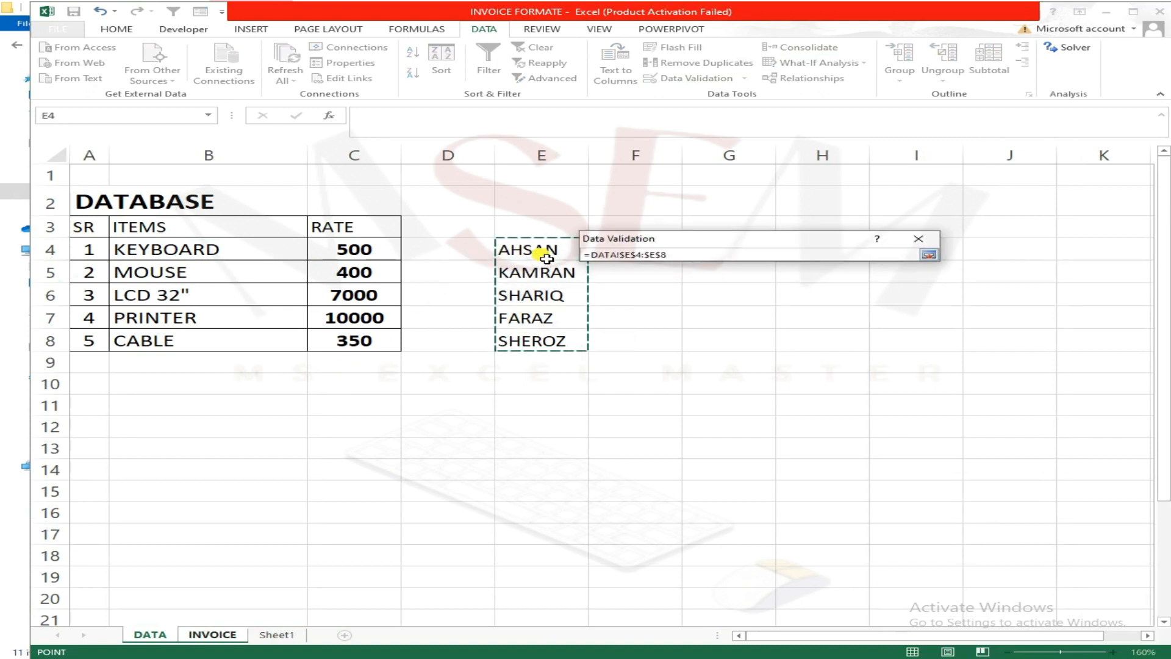
{"action": "key", "text": "Return"}
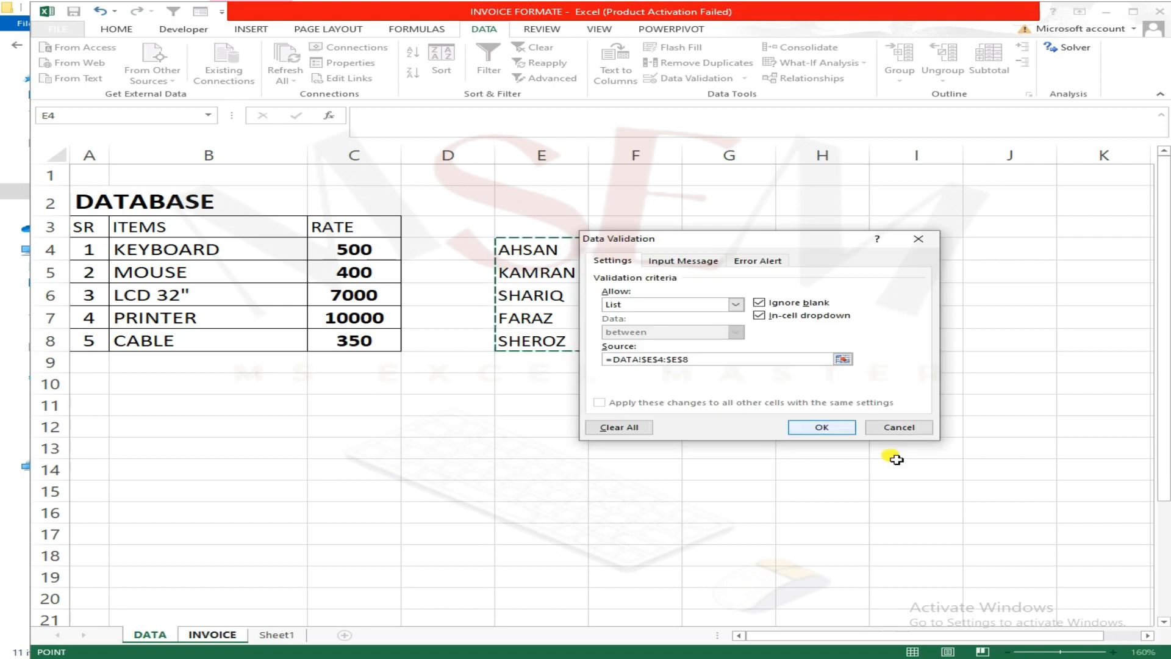
{"action": "left_click", "coordinate": [826, 422]}
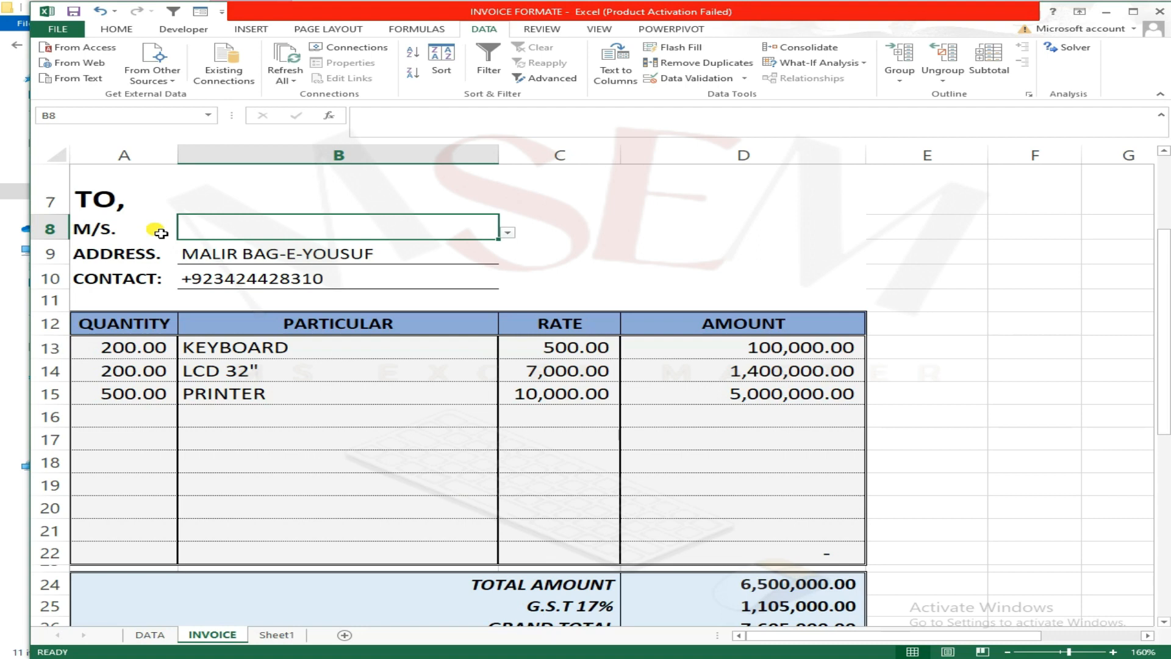
{"action": "left_click", "coordinate": [508, 233]}
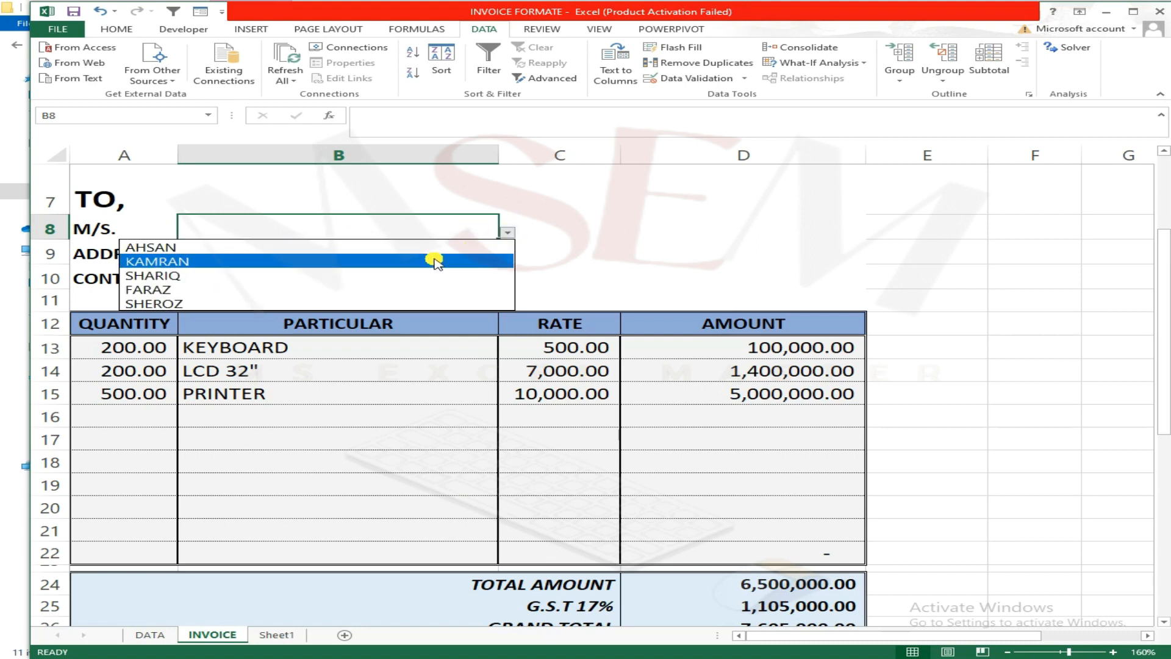
{"action": "left_click", "coordinate": [323, 262]}
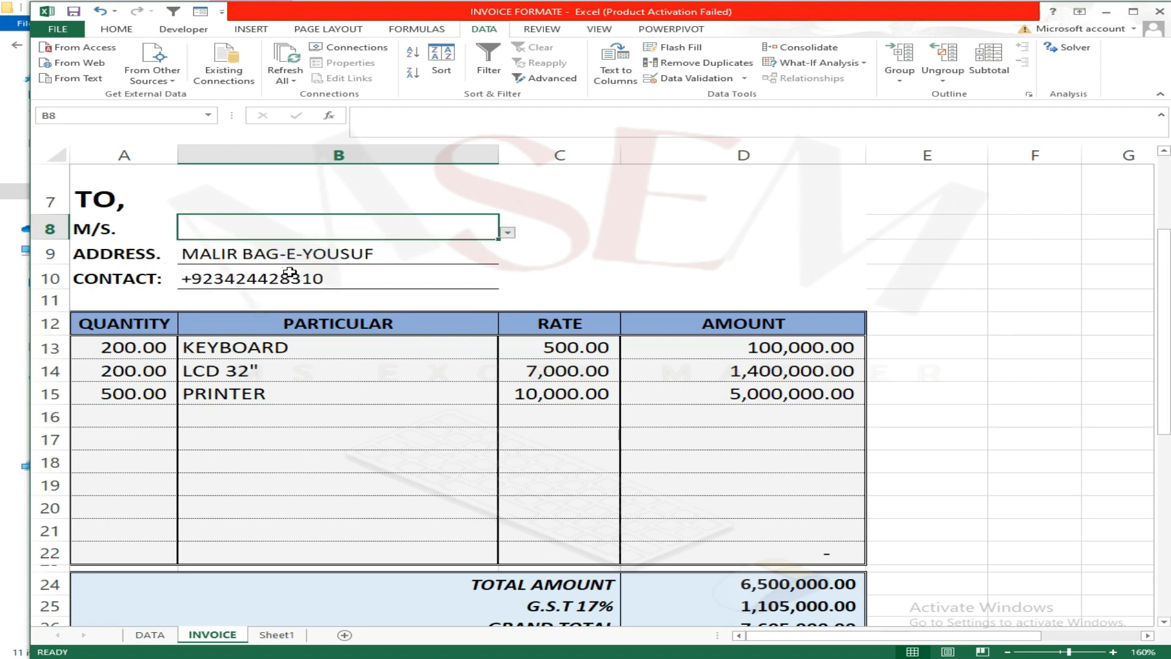
Test the customer drop-down list in the M/S. cell B8 with several names, ending on the third customer in the list.
{"action": "left_click", "coordinate": [507, 233]}
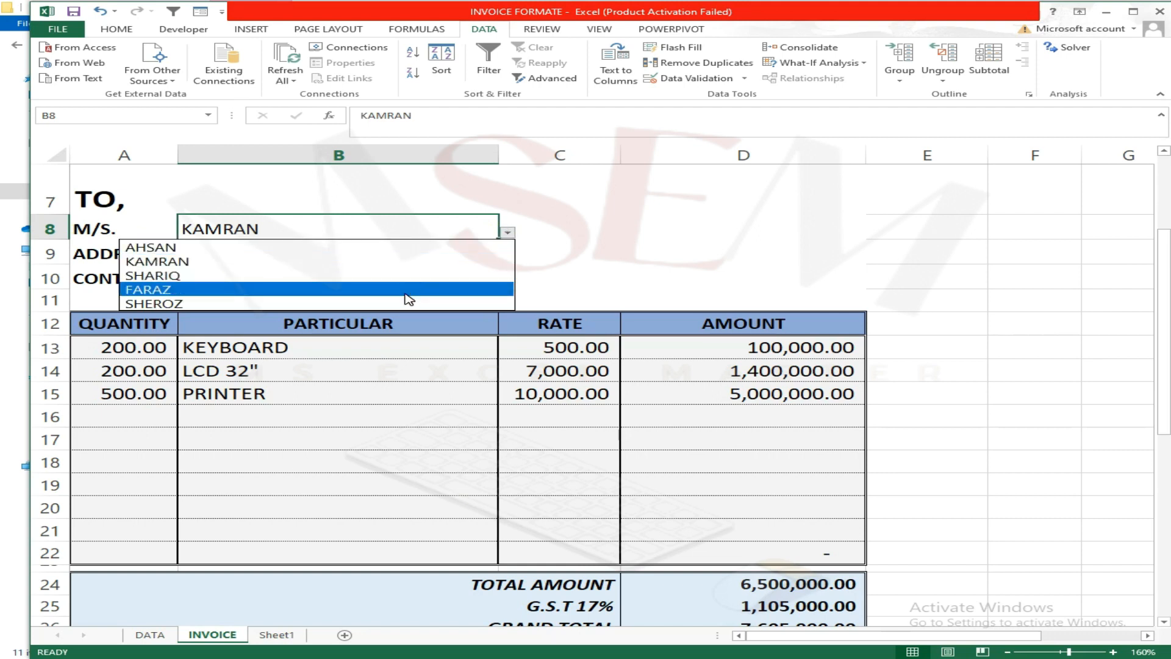
{"action": "left_click", "coordinate": [405, 290]}
{"action": "left_click", "coordinate": [508, 233]}
{"action": "left_click", "coordinate": [405, 304]}
{"action": "left_click", "coordinate": [508, 233]}
{"action": "left_click", "coordinate": [403, 290]}
{"action": "left_click", "coordinate": [508, 233]}
{"action": "left_click", "coordinate": [406, 277]}
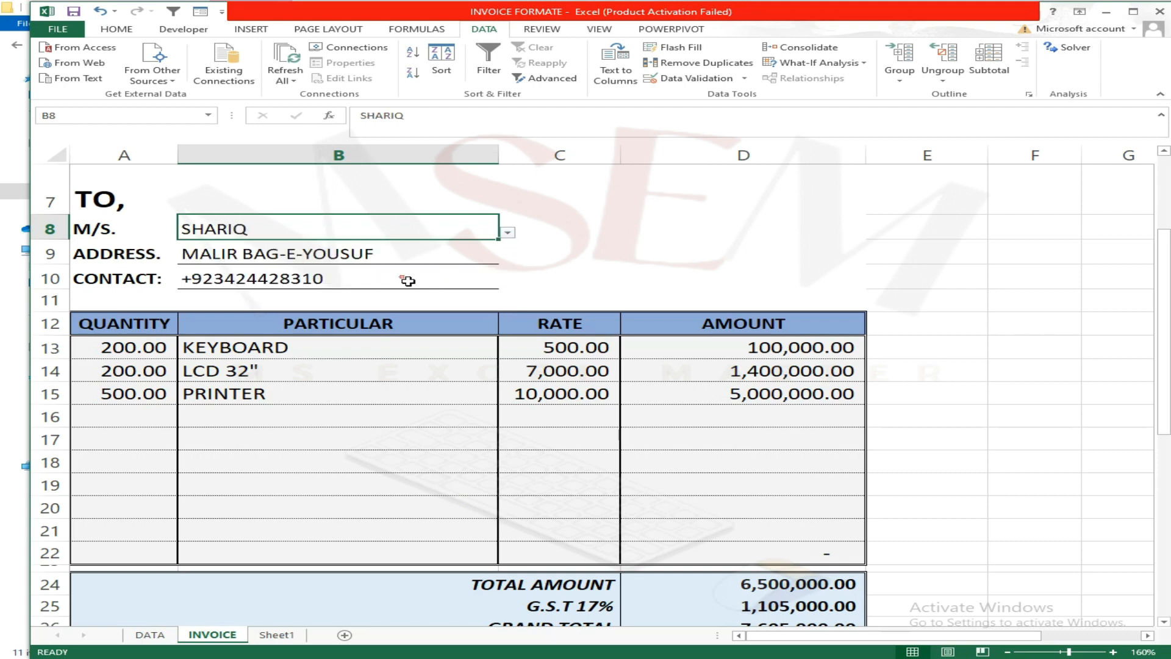
Review the whole invoice, examining the totals, the amount in words and the signature picture above AUTHORIZED.
{"action": "left_click", "coordinate": [249, 279]}
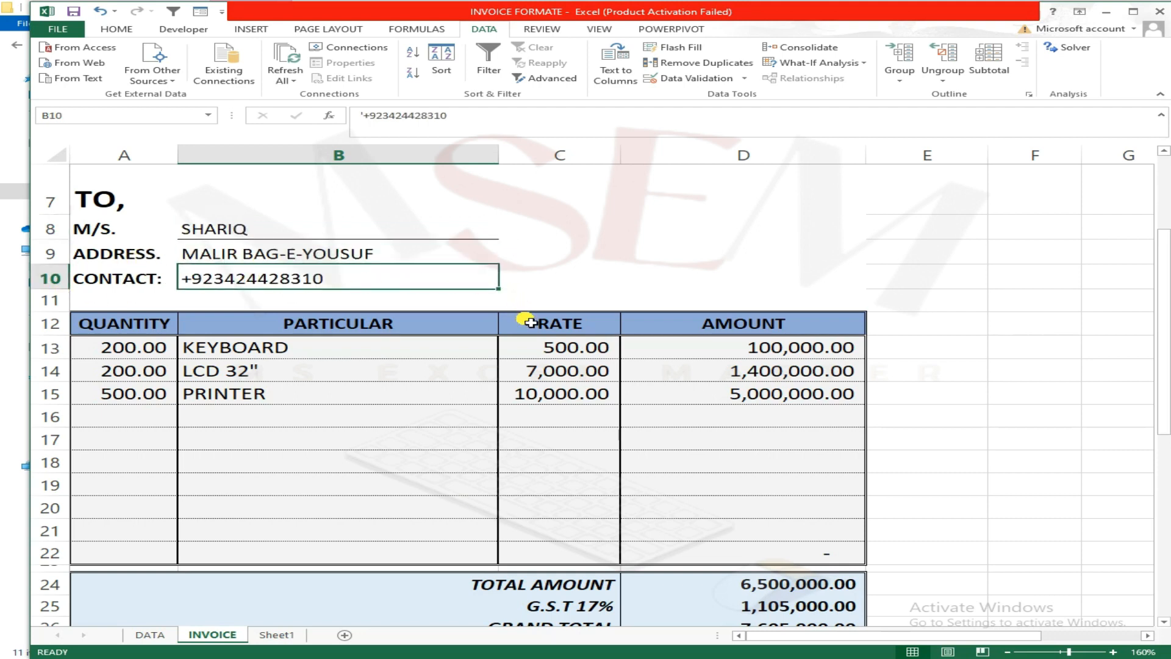
{"action": "scroll", "coordinate": [531, 322], "scroll_direction": "down", "scroll_amount": 4}
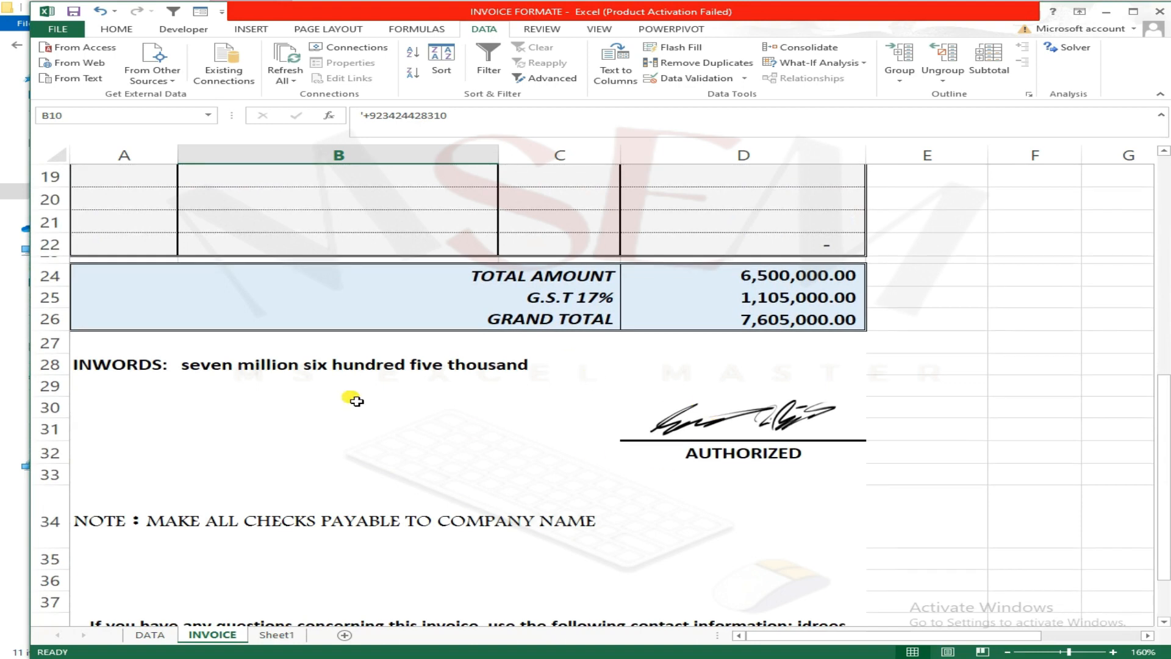
{"action": "scroll", "coordinate": [355, 401], "scroll_direction": "down", "scroll_amount": 5, "text": "ctrl"}
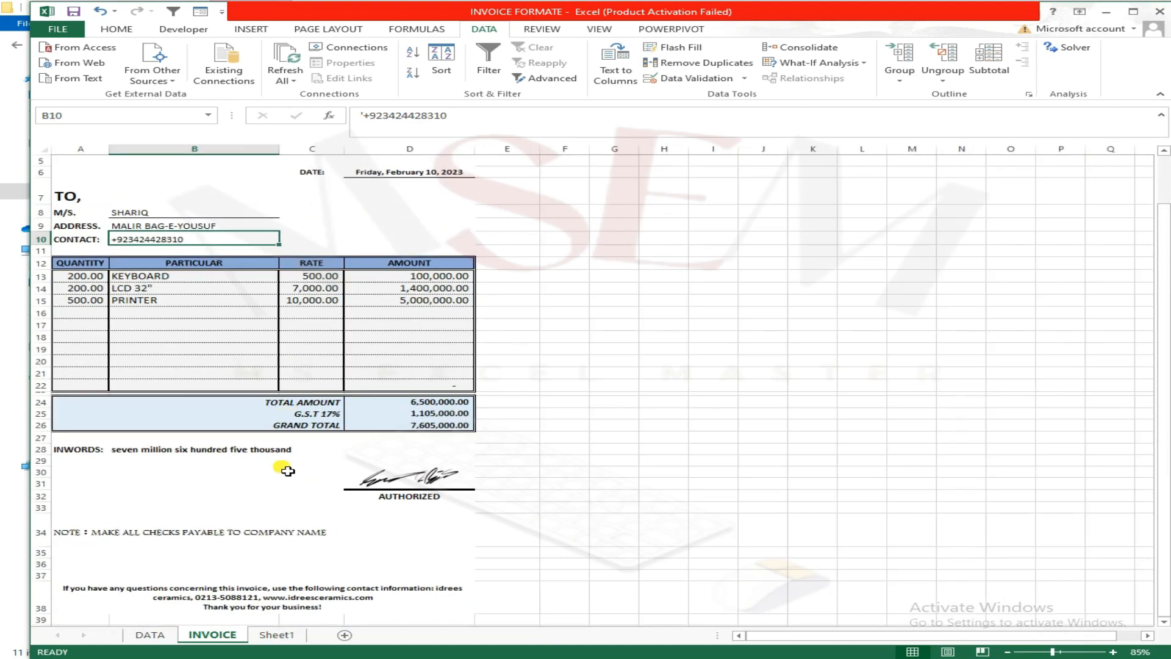
{"action": "scroll", "coordinate": [284, 464], "scroll_direction": "up", "scroll_amount": 2}
{"action": "scroll", "coordinate": [316, 483], "scroll_direction": "down", "scroll_amount": 2}
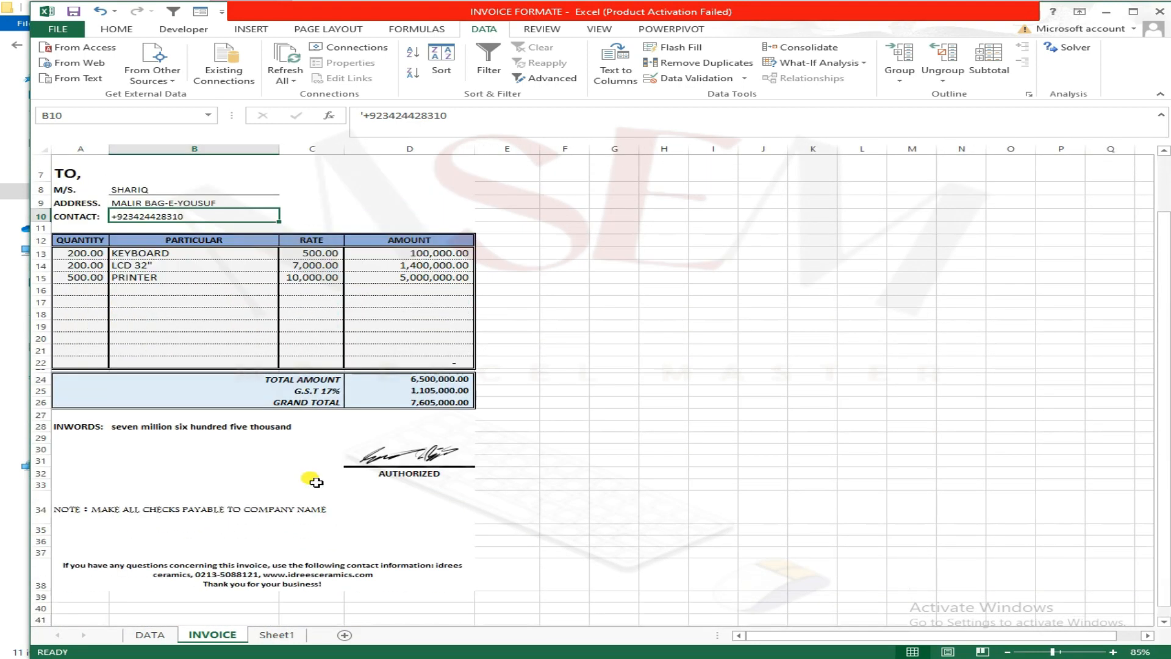
{"action": "mouse_move", "coordinate": [420, 459]}
{"action": "left_mouse_down"}
{"action": "mouse_move", "coordinate": [415, 410]}
{"action": "mouse_move", "coordinate": [413, 452]}
{"action": "left_mouse_up"}
{"action": "left_click_drag", "start_coordinate": [413, 452], "coordinate": [418, 459]}
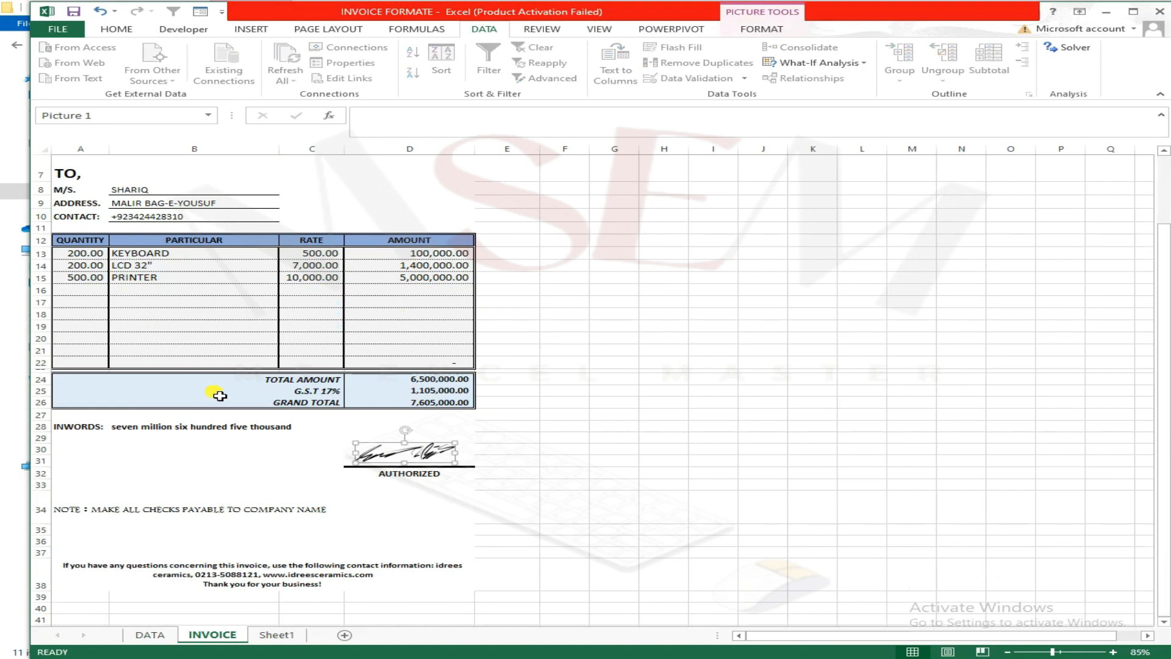
{"action": "scroll", "coordinate": [181, 510], "scroll_direction": "up", "scroll_amount": 3}
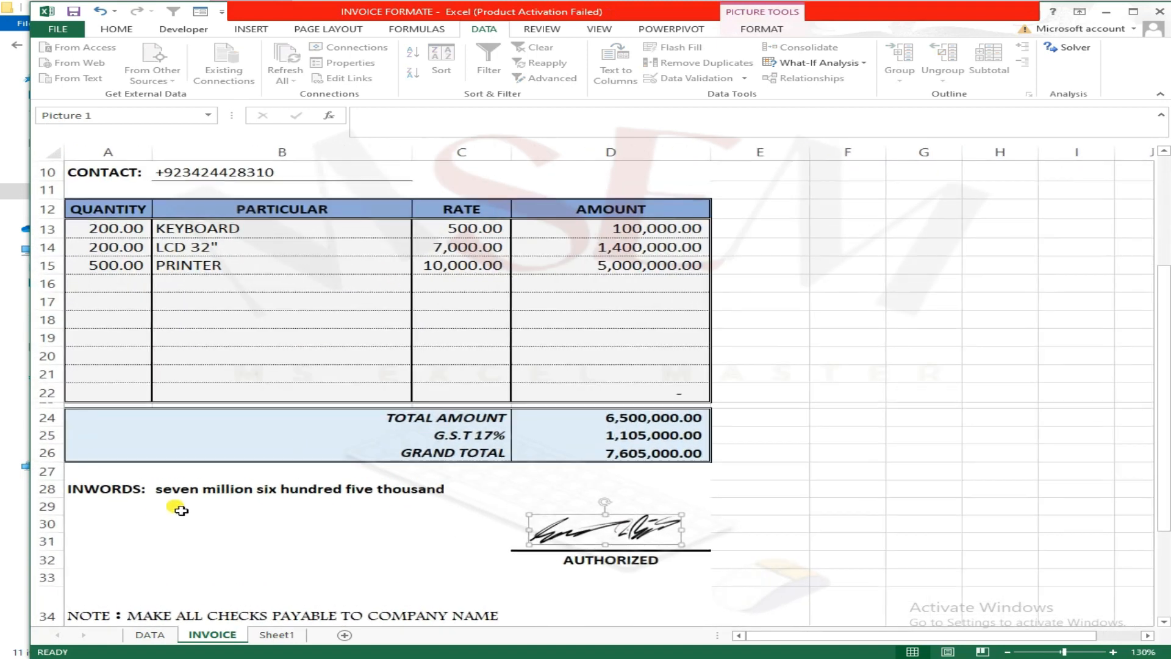
{"action": "left_click", "coordinate": [218, 502]}
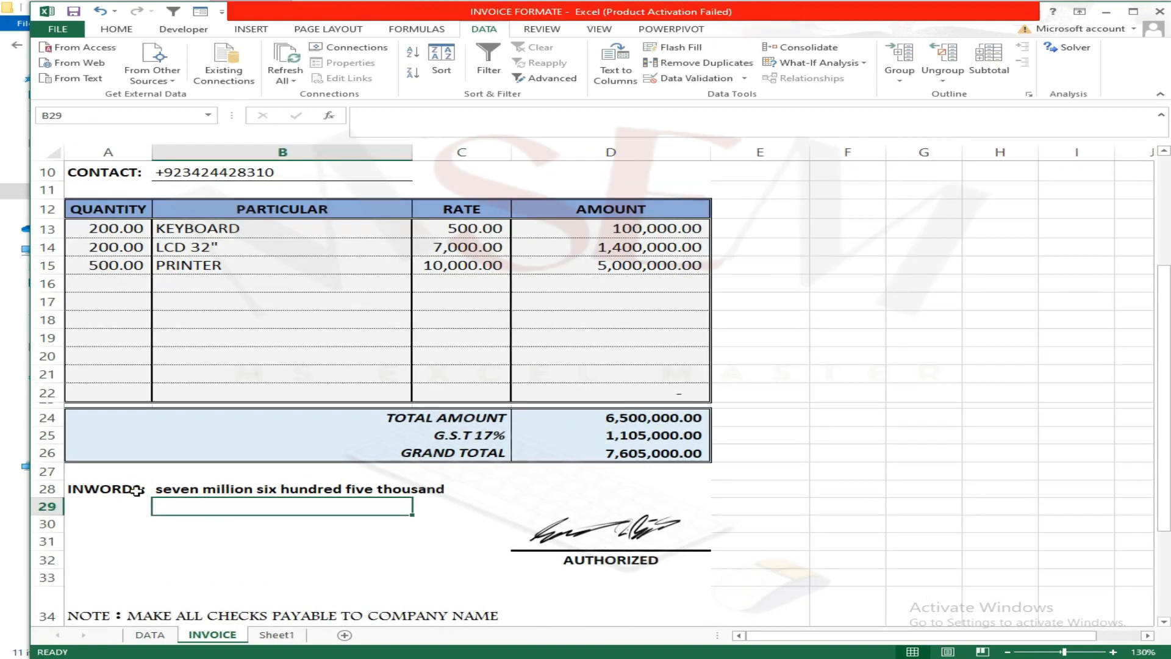
{"action": "scroll", "coordinate": [500, 372], "scroll_direction": "up", "scroll_amount": 3}
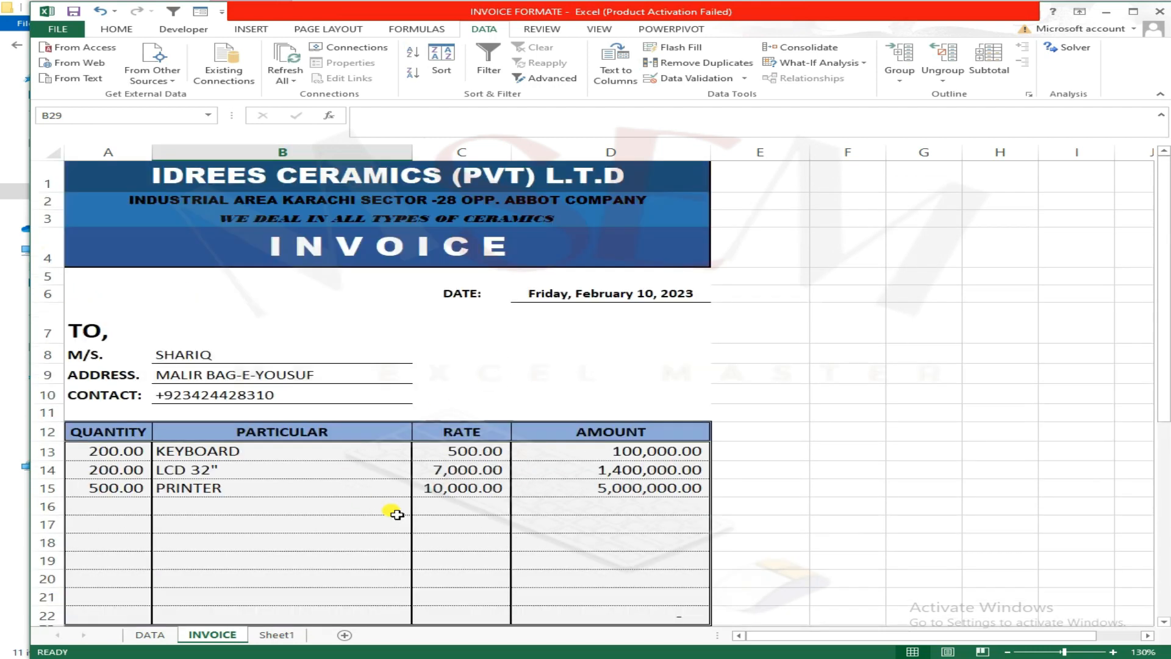
Examine the IFERROR and VLOOKUP formula in the RATE cell C16 without changing it.
{"action": "left_click", "coordinate": [479, 499]}
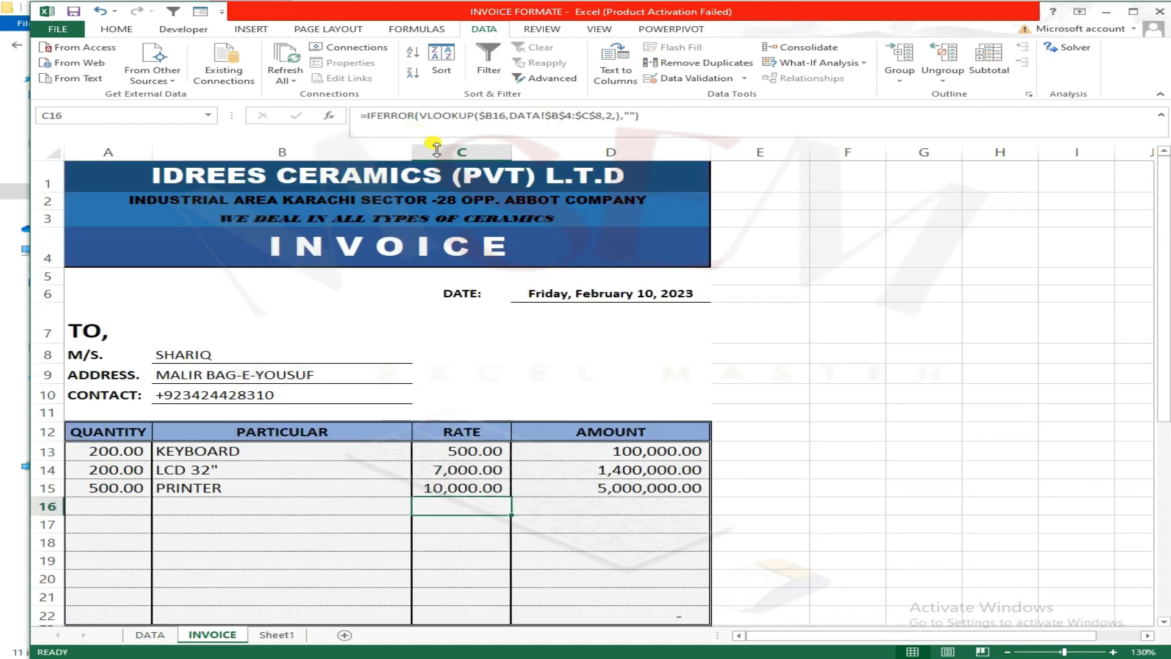
{"action": "key", "text": "F2"}
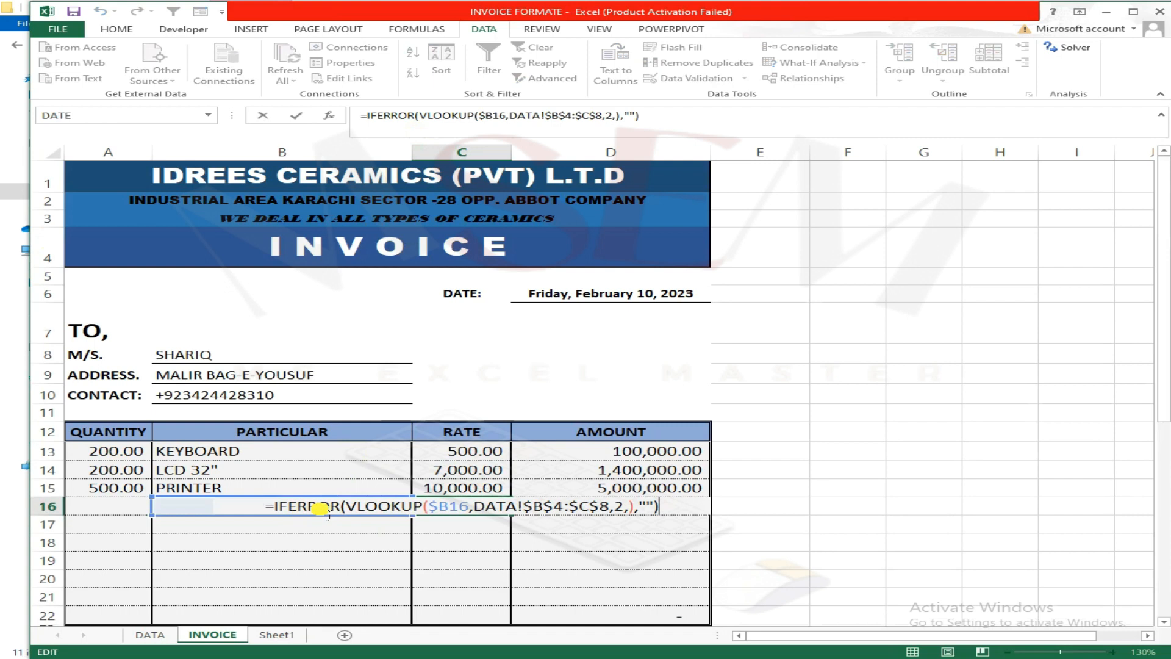
{"action": "key", "text": "Escape"}
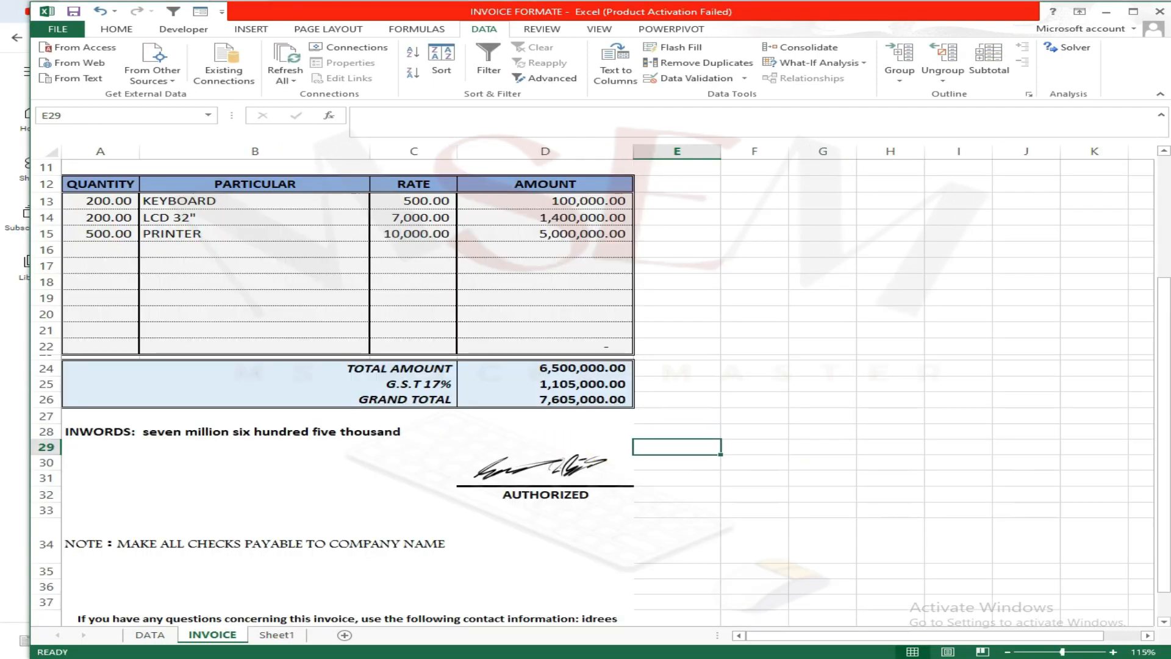
Switch to the MS Excel Master YouTube channel in the browser, highlight its handle and show its videos list.
{"action": "key", "text": "alt+Tab"}
{"action": "scroll", "coordinate": [221, 351], "scroll_direction": "up", "scroll_amount": 4}
{"action": "scroll", "coordinate": [221, 351], "scroll_direction": "up", "scroll_amount": 20}
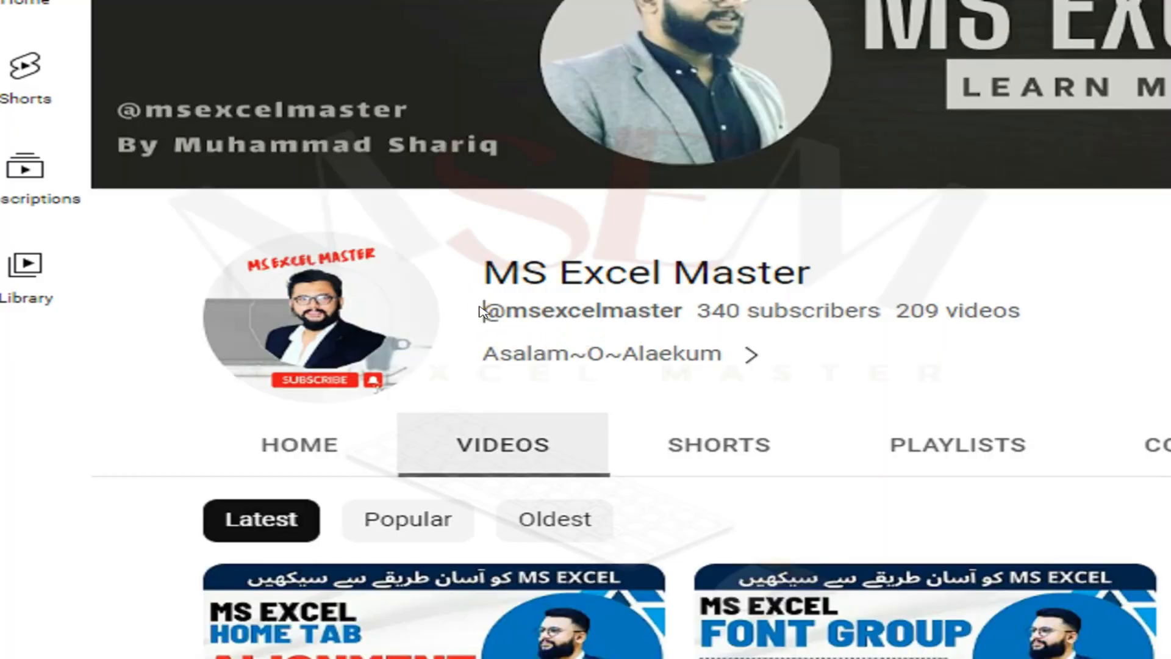
{"action": "left_click_drag", "start_coordinate": [480, 311], "coordinate": [689, 303]}
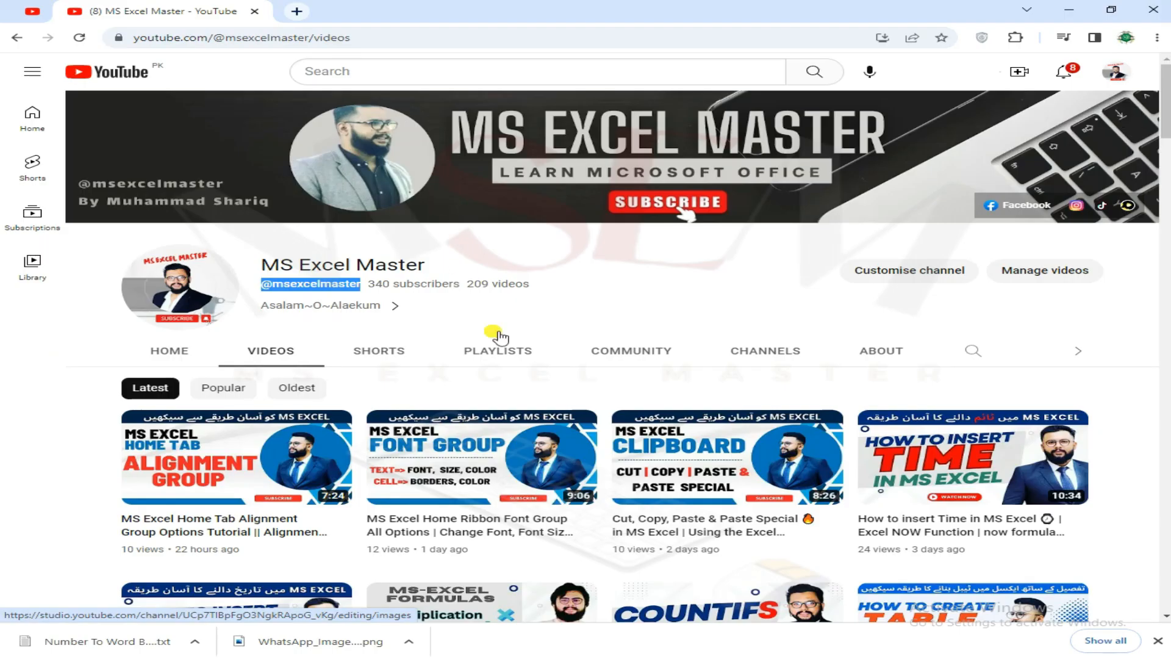
{"action": "left_click", "coordinate": [287, 361]}
Find the "Create Automatic Invoice in MS Excel" video in the channel's list and preview it.
{"action": "scroll", "coordinate": [293, 364], "scroll_direction": "down", "scroll_amount": 15}
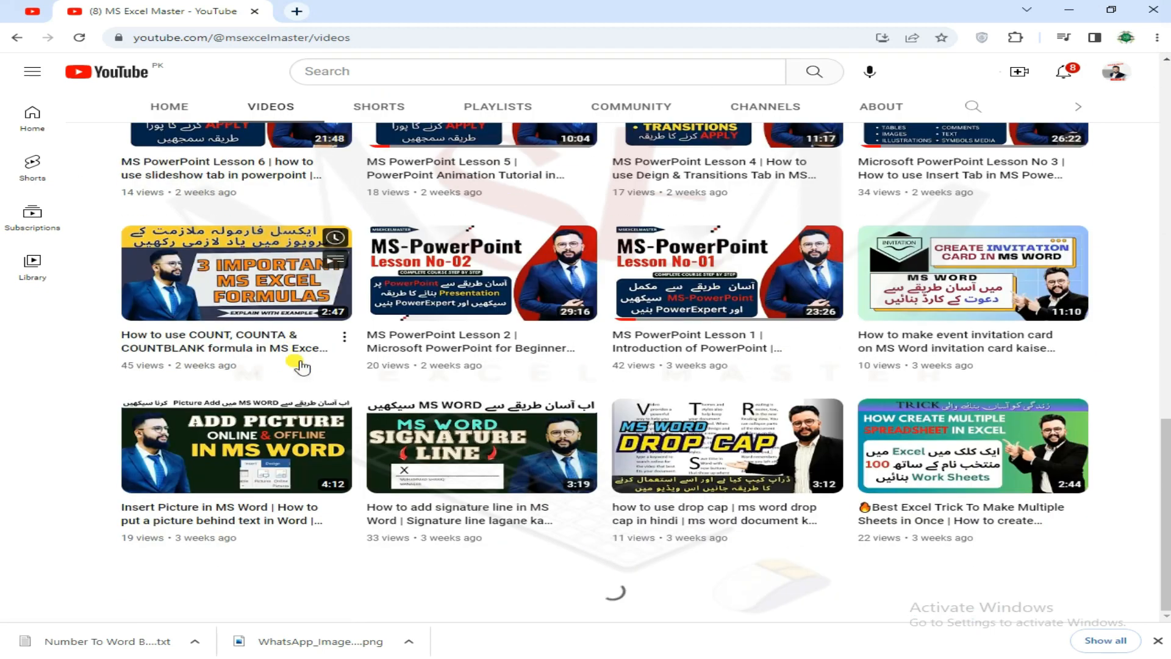
{"action": "scroll", "coordinate": [301, 368], "scroll_direction": "down", "scroll_amount": 15}
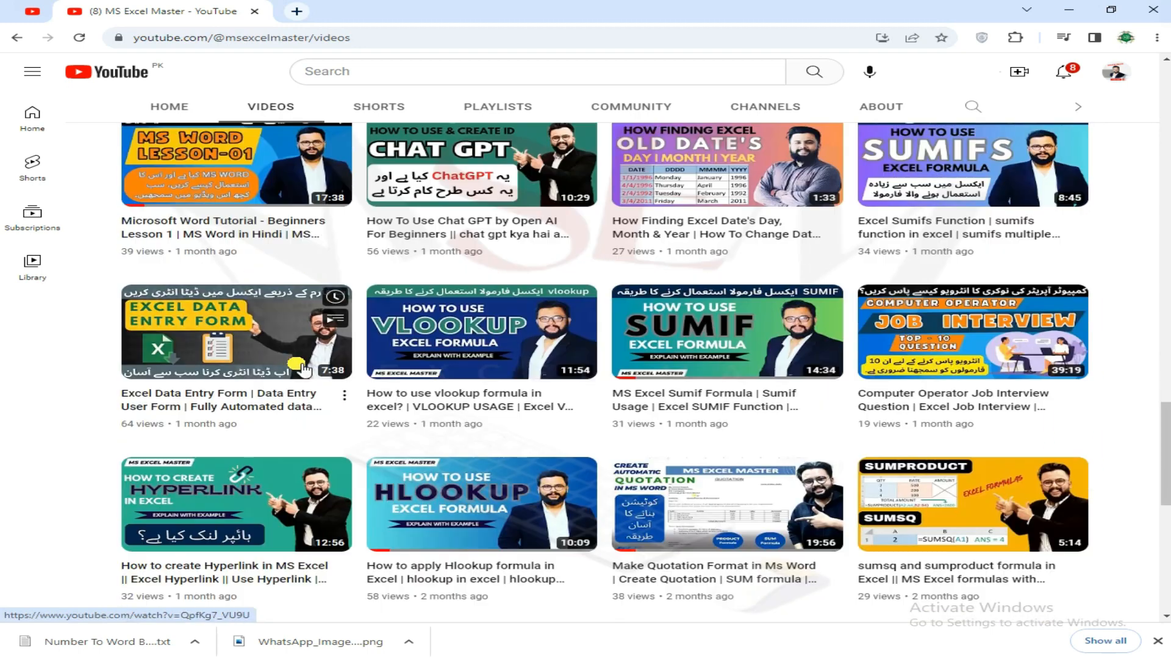
{"action": "scroll", "coordinate": [304, 371], "scroll_direction": "down", "scroll_amount": 10}
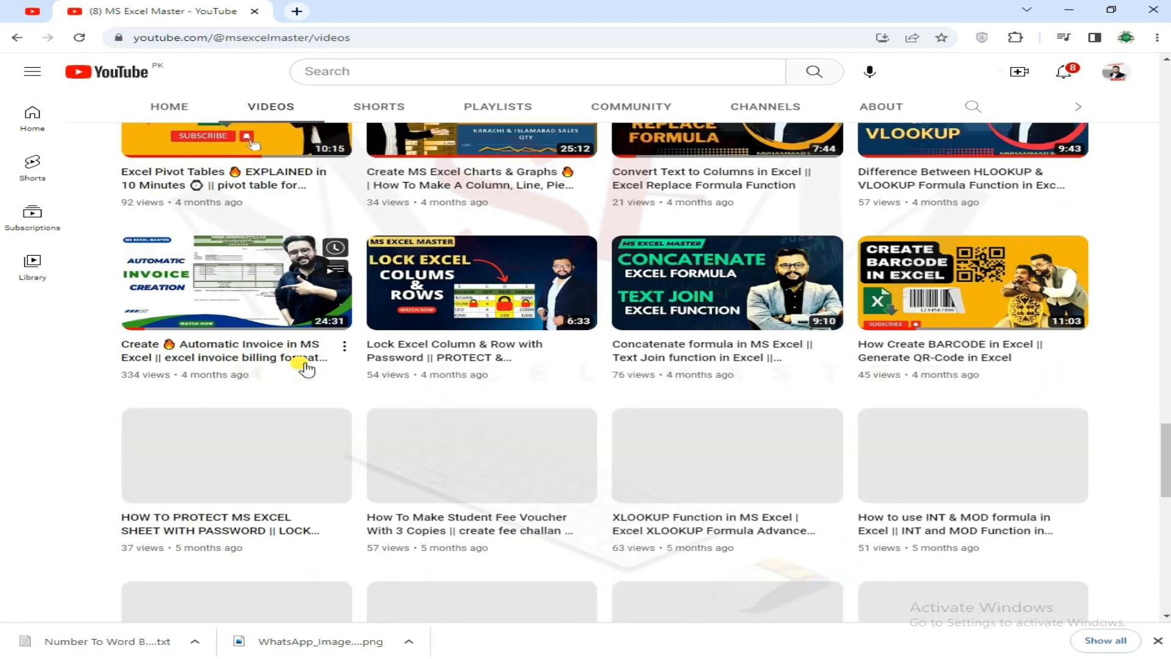
{"action": "mouse_move", "coordinate": [208, 310]}
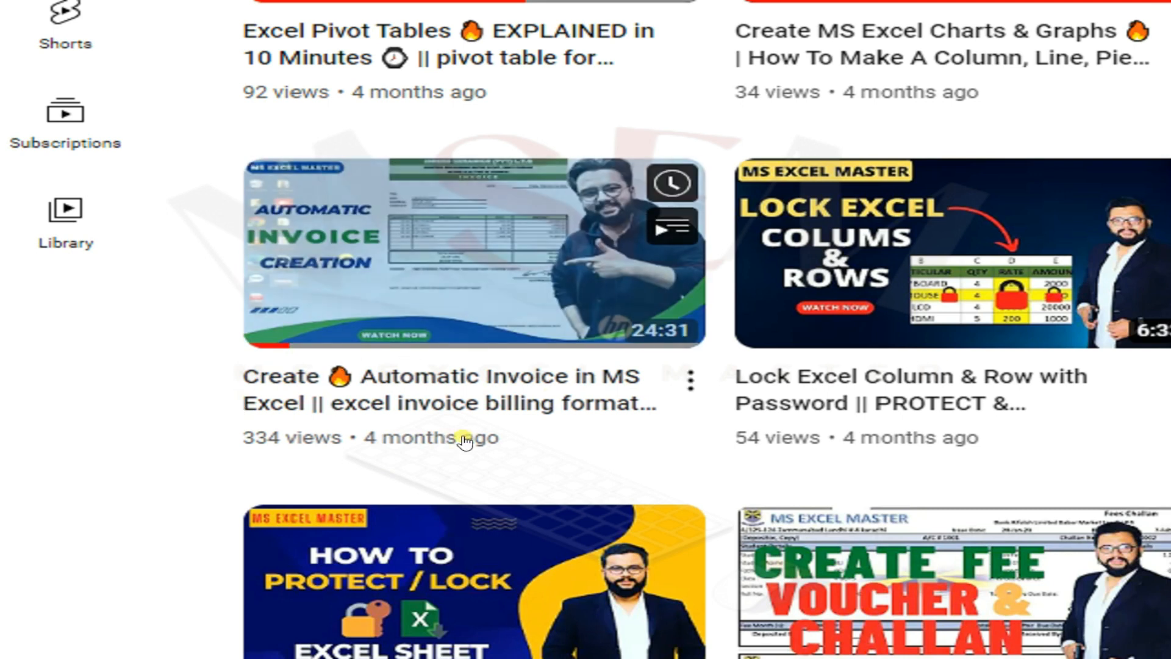
{"action": "mouse_move", "coordinate": [266, 217]}
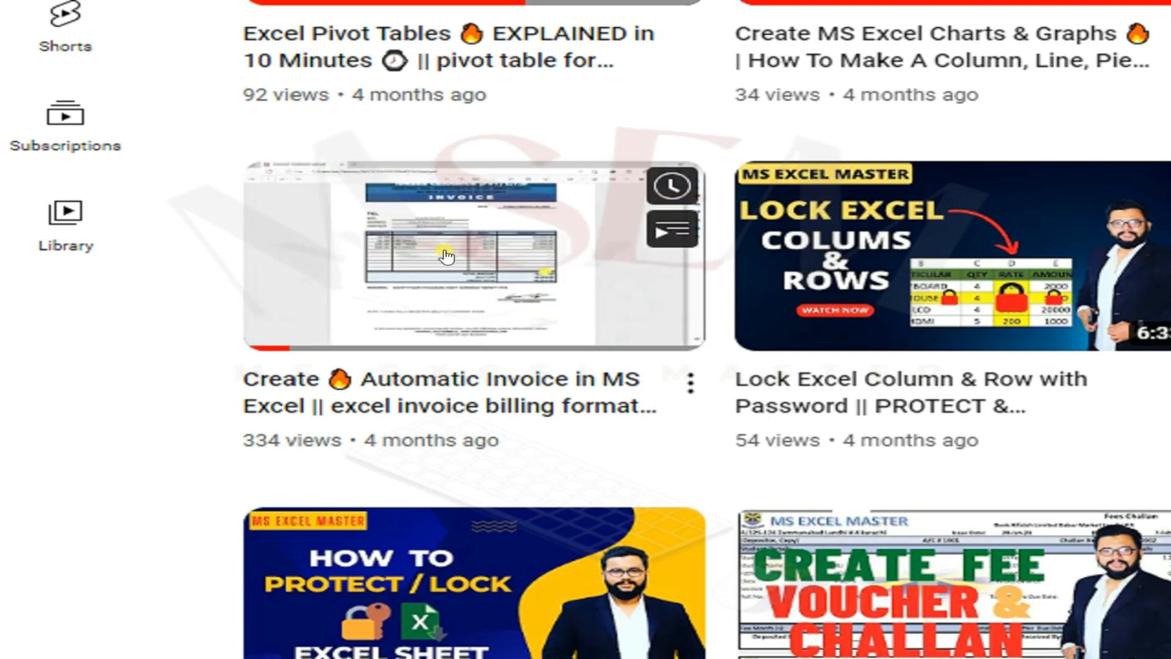
Locate the video on converting amounts or numbers into words in Excel, and return toward the channel's latest videos.
{"action": "scroll", "coordinate": [492, 270], "scroll_direction": "down", "scroll_amount": 5}
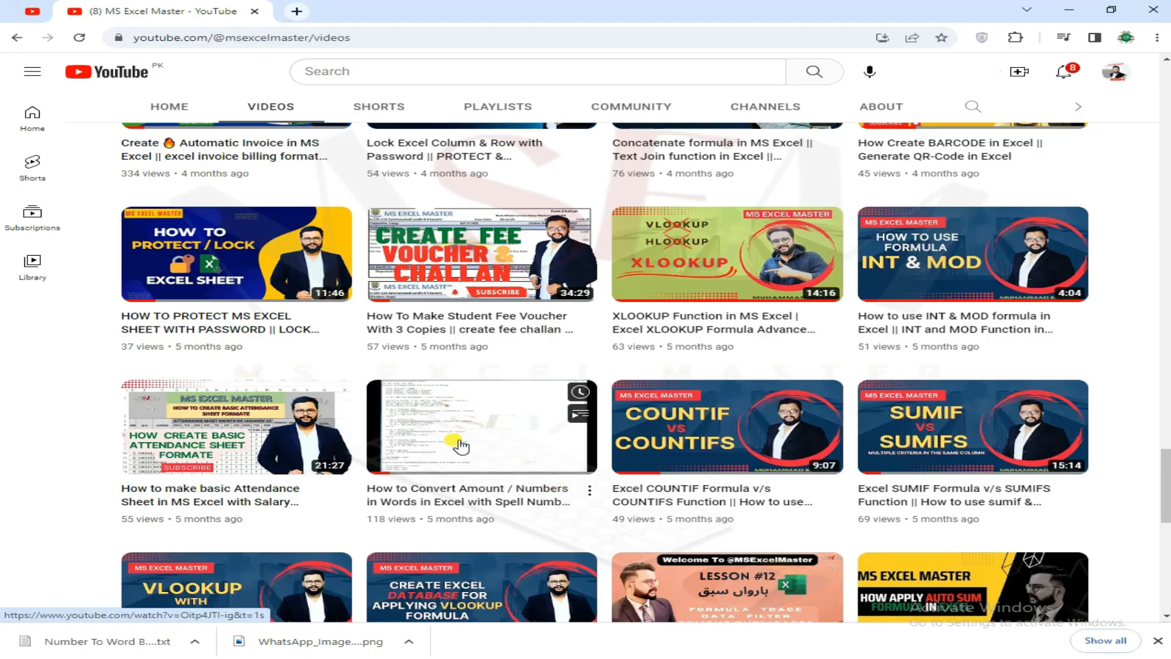
{"action": "scroll", "coordinate": [464, 448], "scroll_direction": "up", "scroll_amount": 15}
{"action": "scroll", "coordinate": [468, 459], "scroll_direction": "up", "scroll_amount": 20}
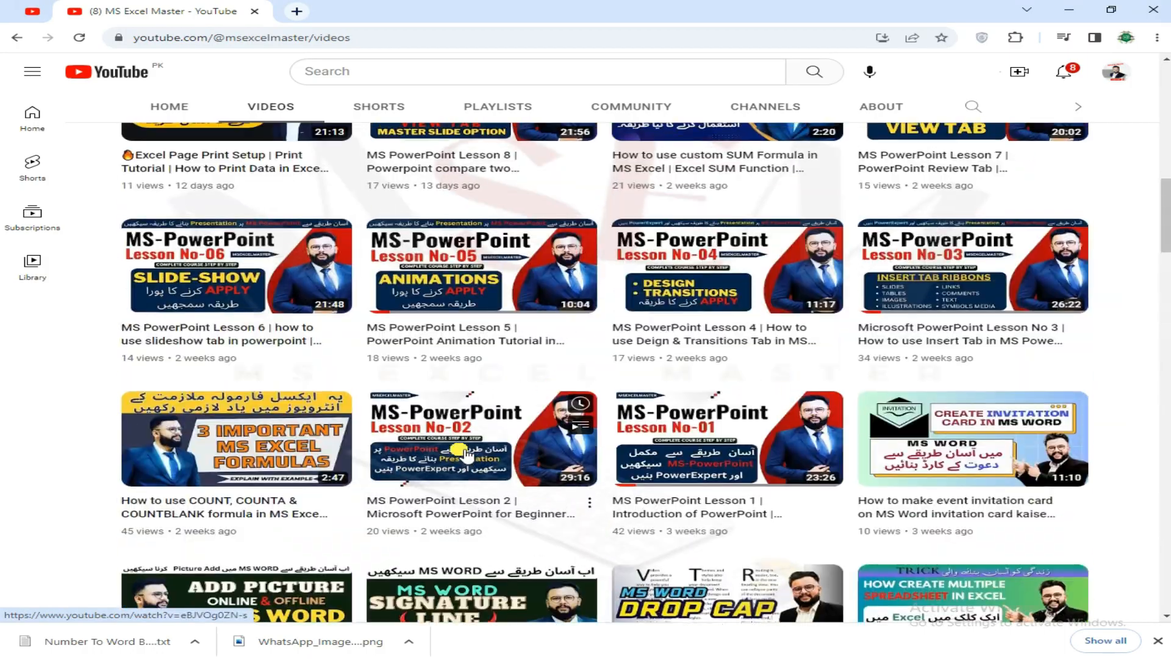